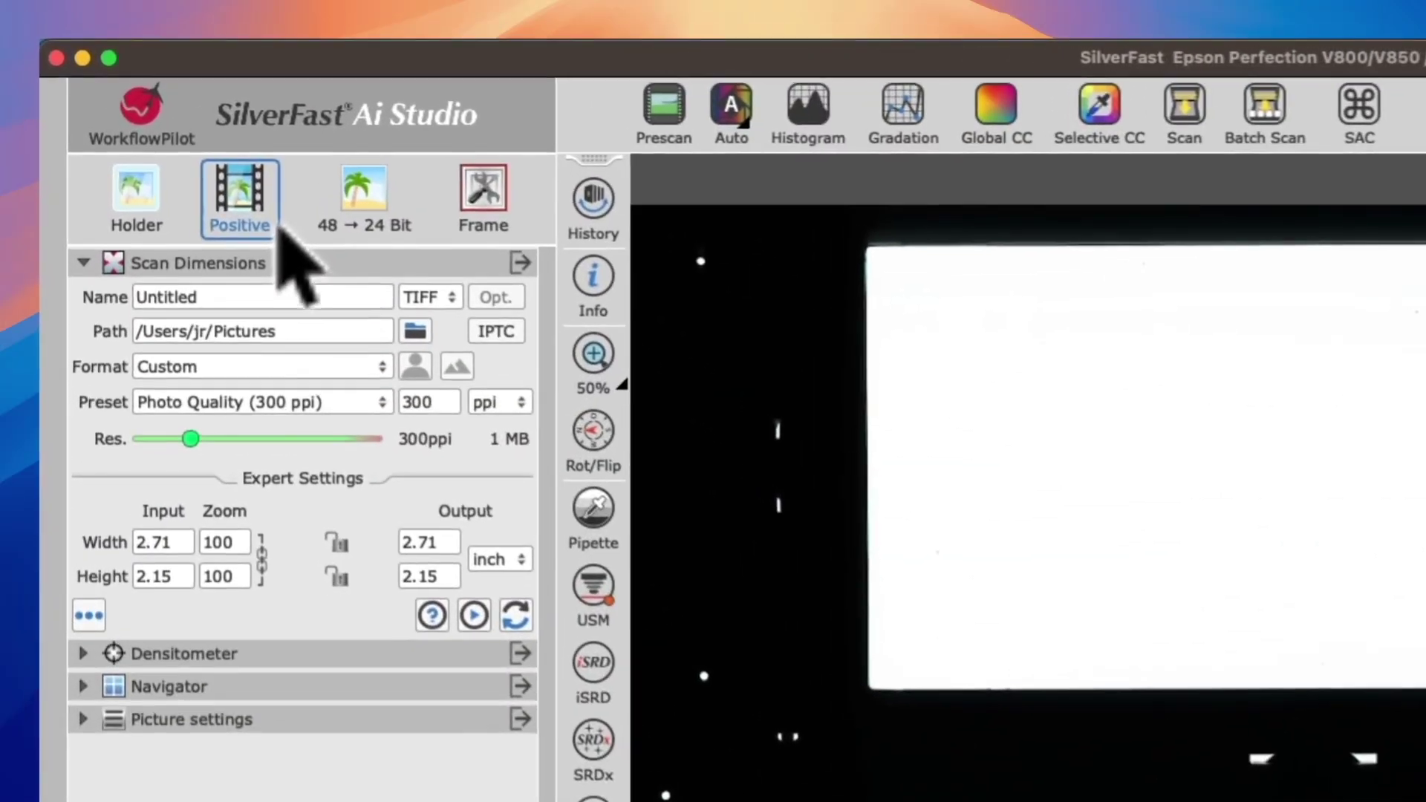
# Set the film type to Negative and run a magnified 50% prescan of the frame.
pyautogui.click(177, 125)
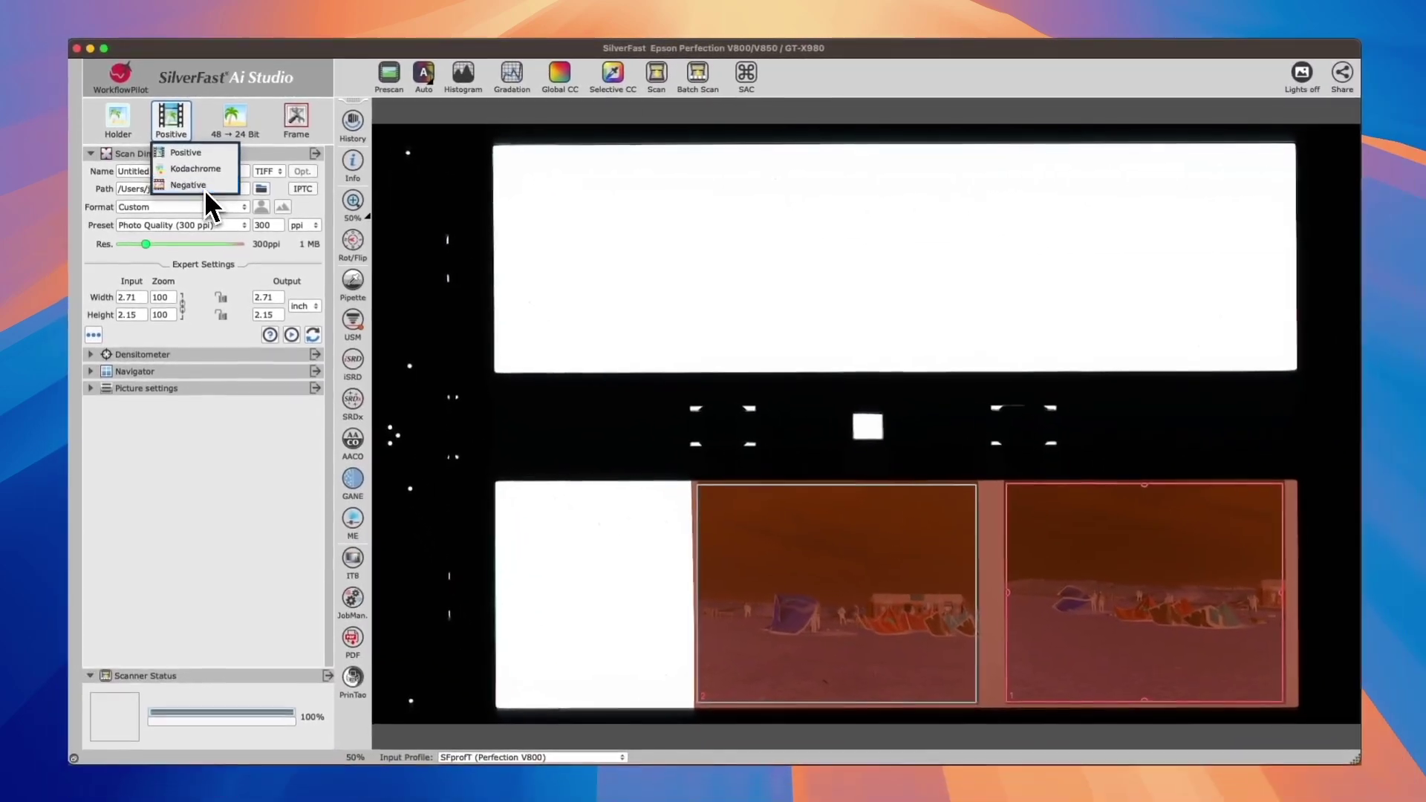
pyautogui.click(303, 334)
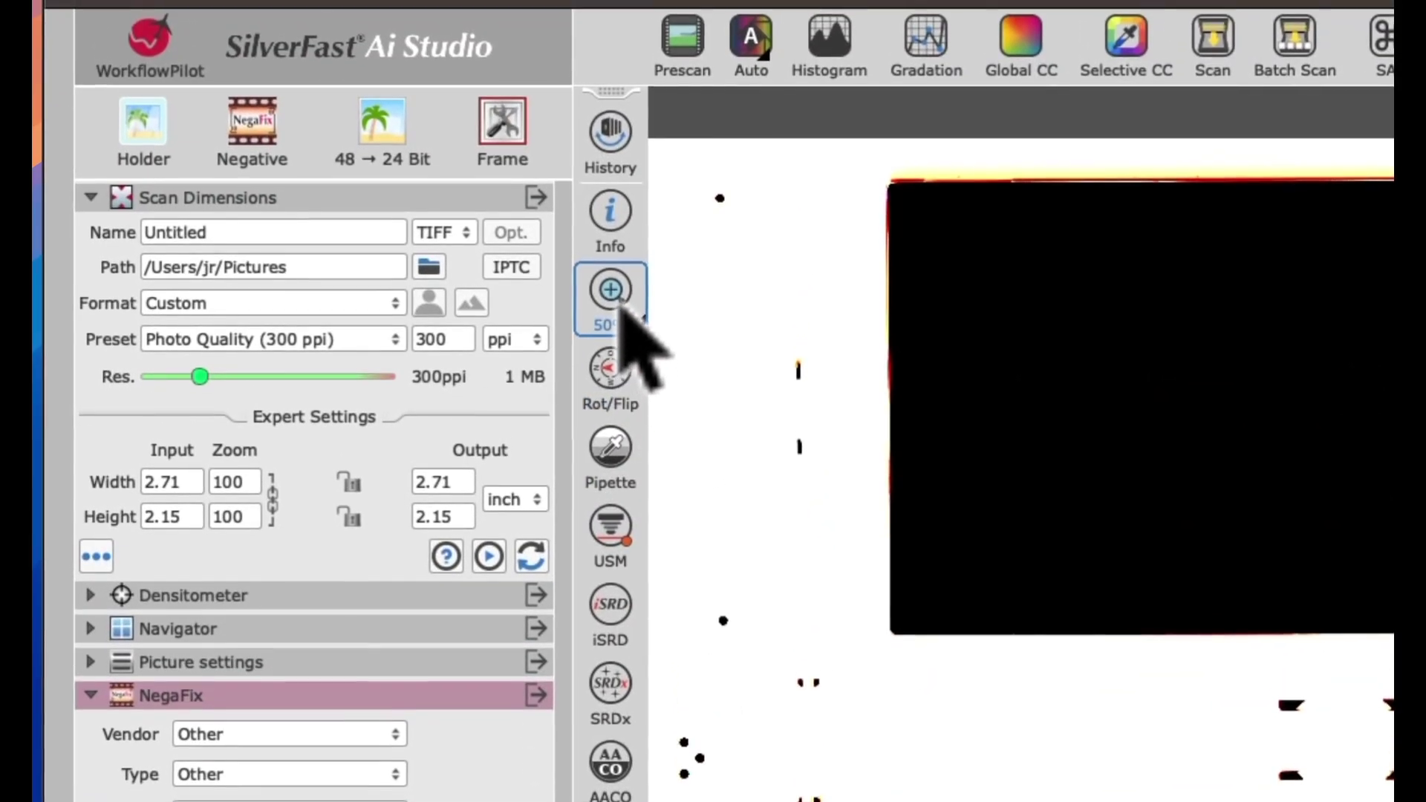
pyautogui.click(621, 309)
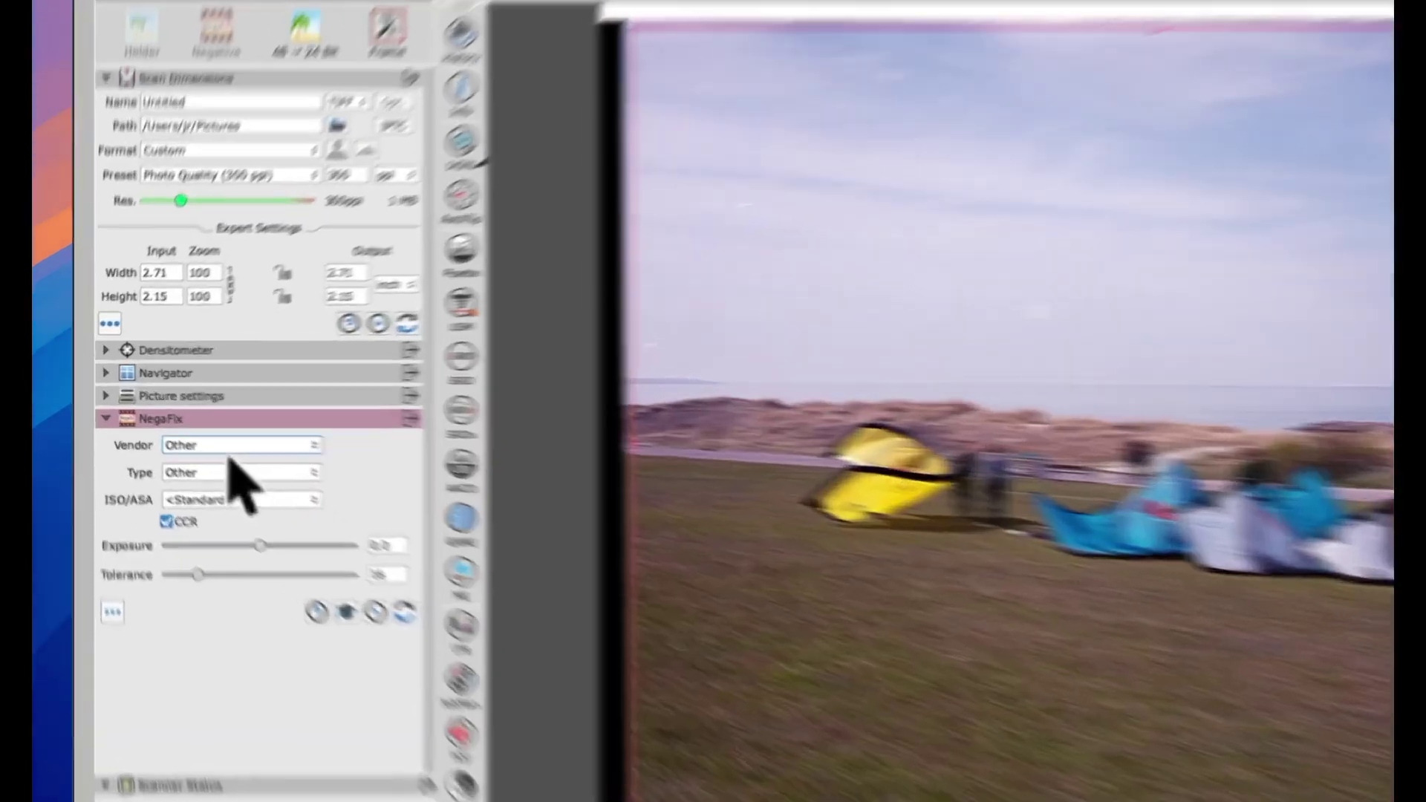
pyautogui.click(195, 427)
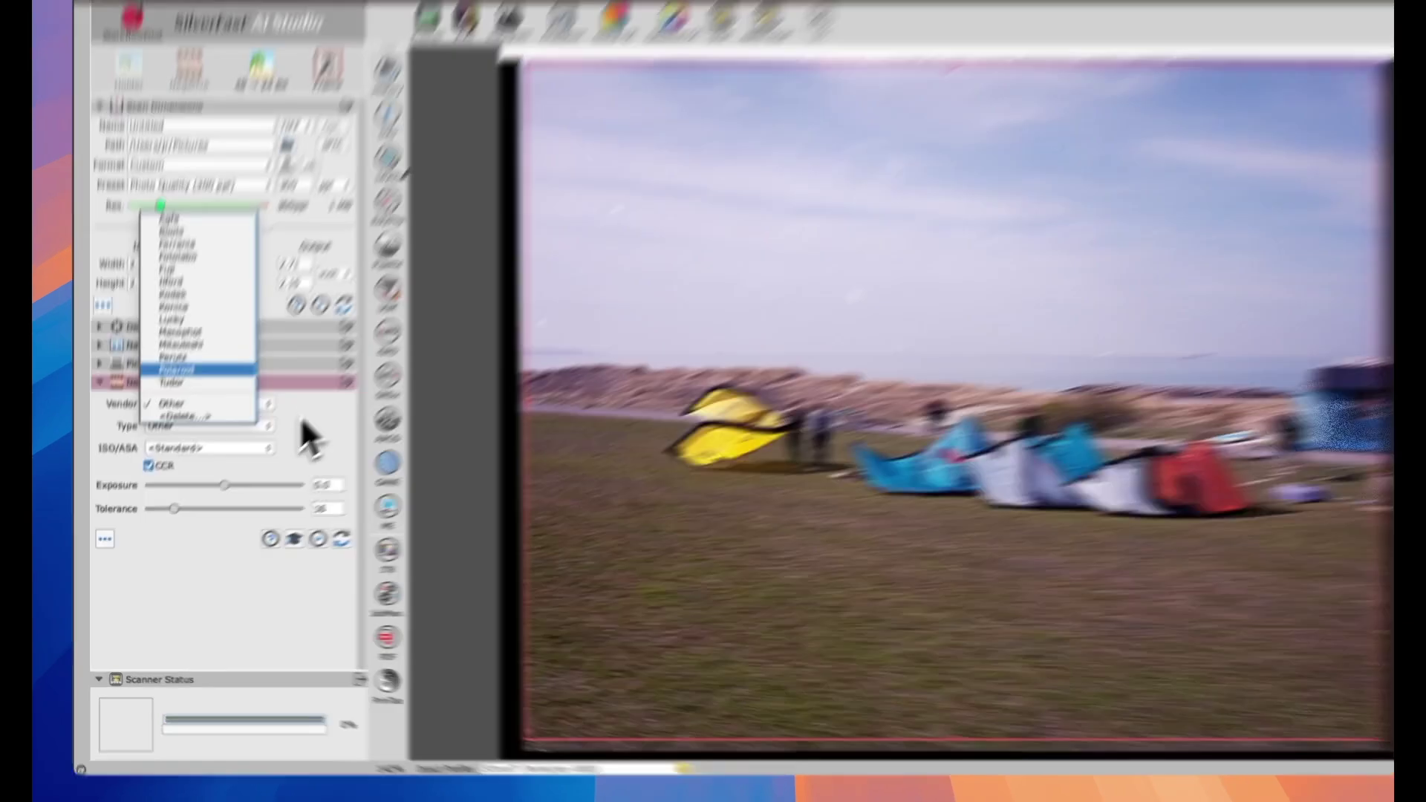
pyautogui.click(277, 437)
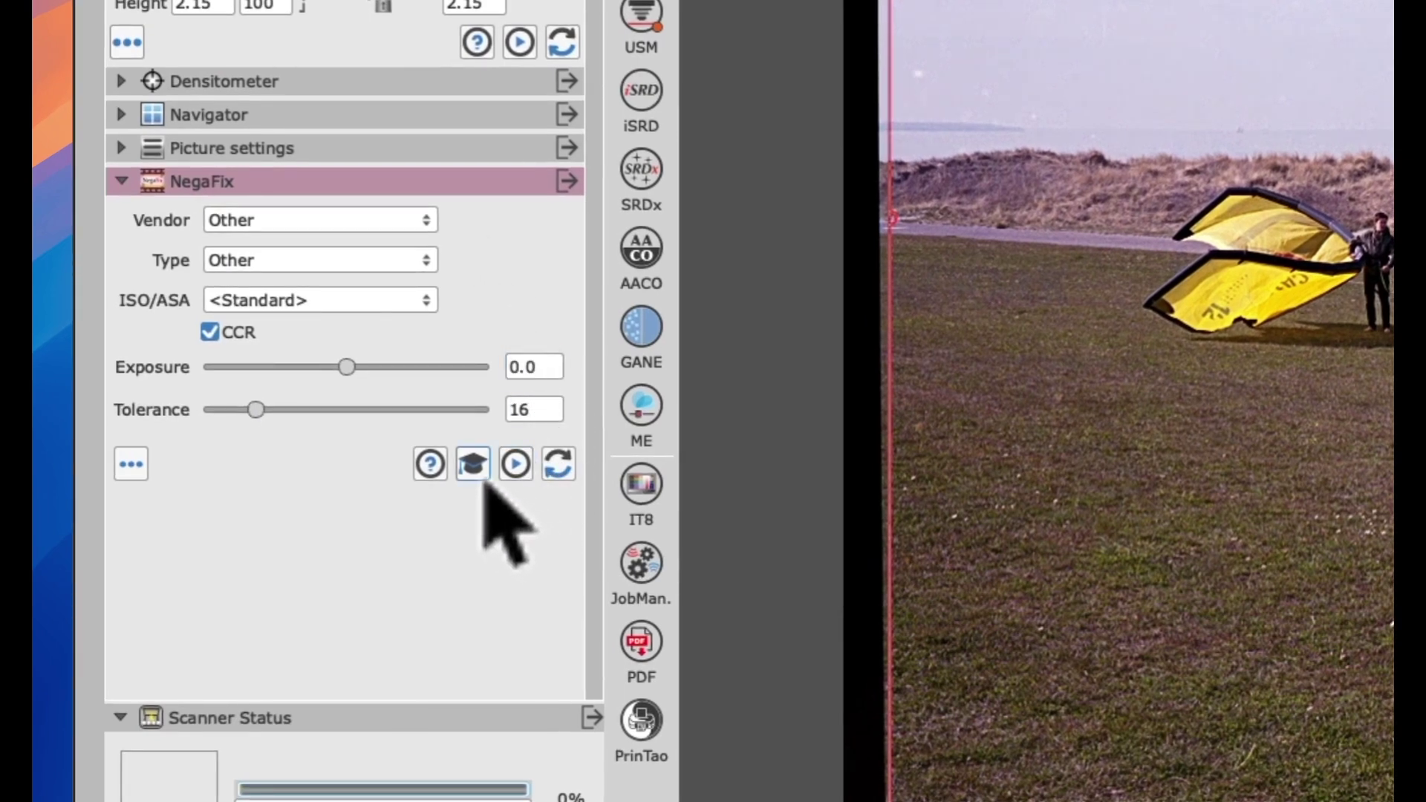
pyautogui.click(484, 480)
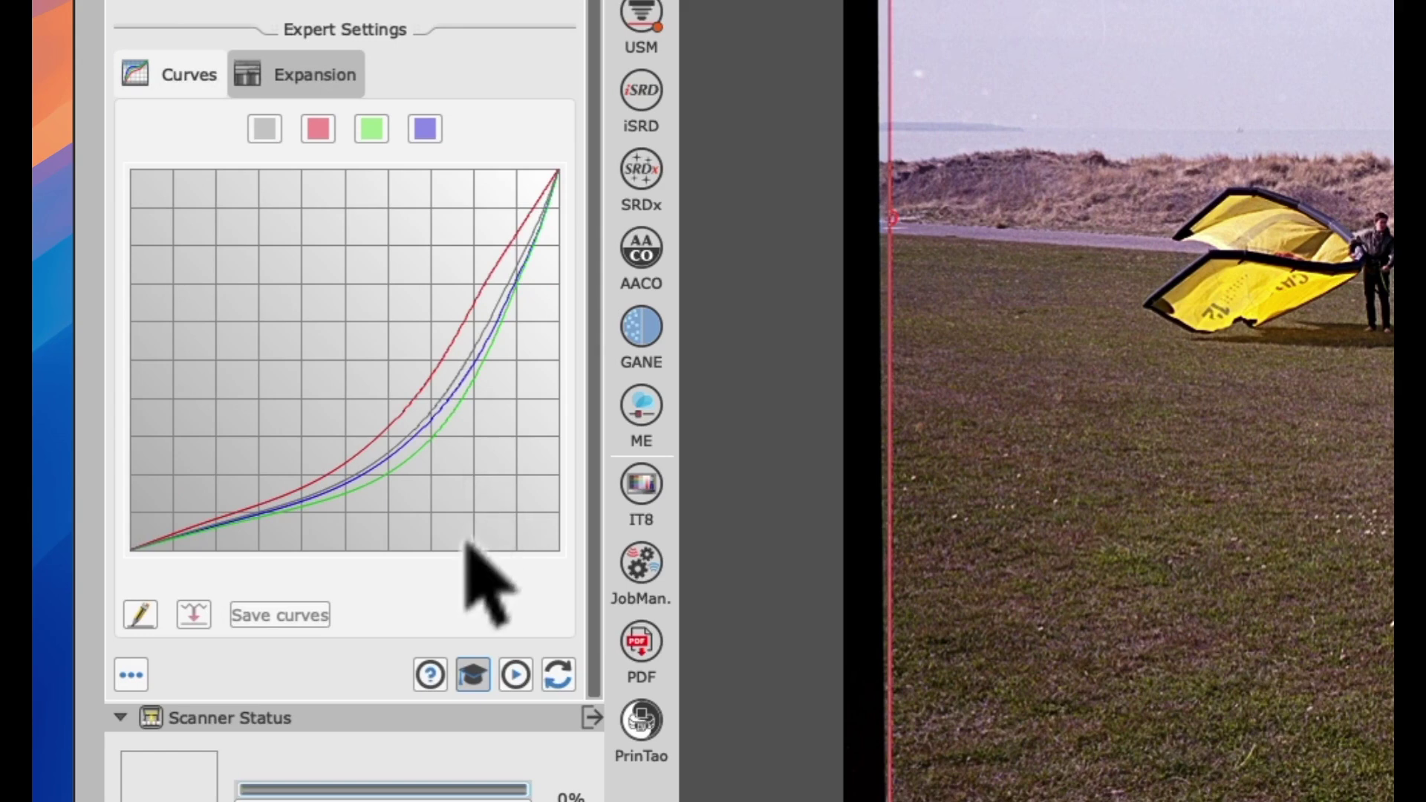
# Make the NegaFix film curves' control points editable with the pencil under the Curves graph.
pyautogui.click(142, 624)
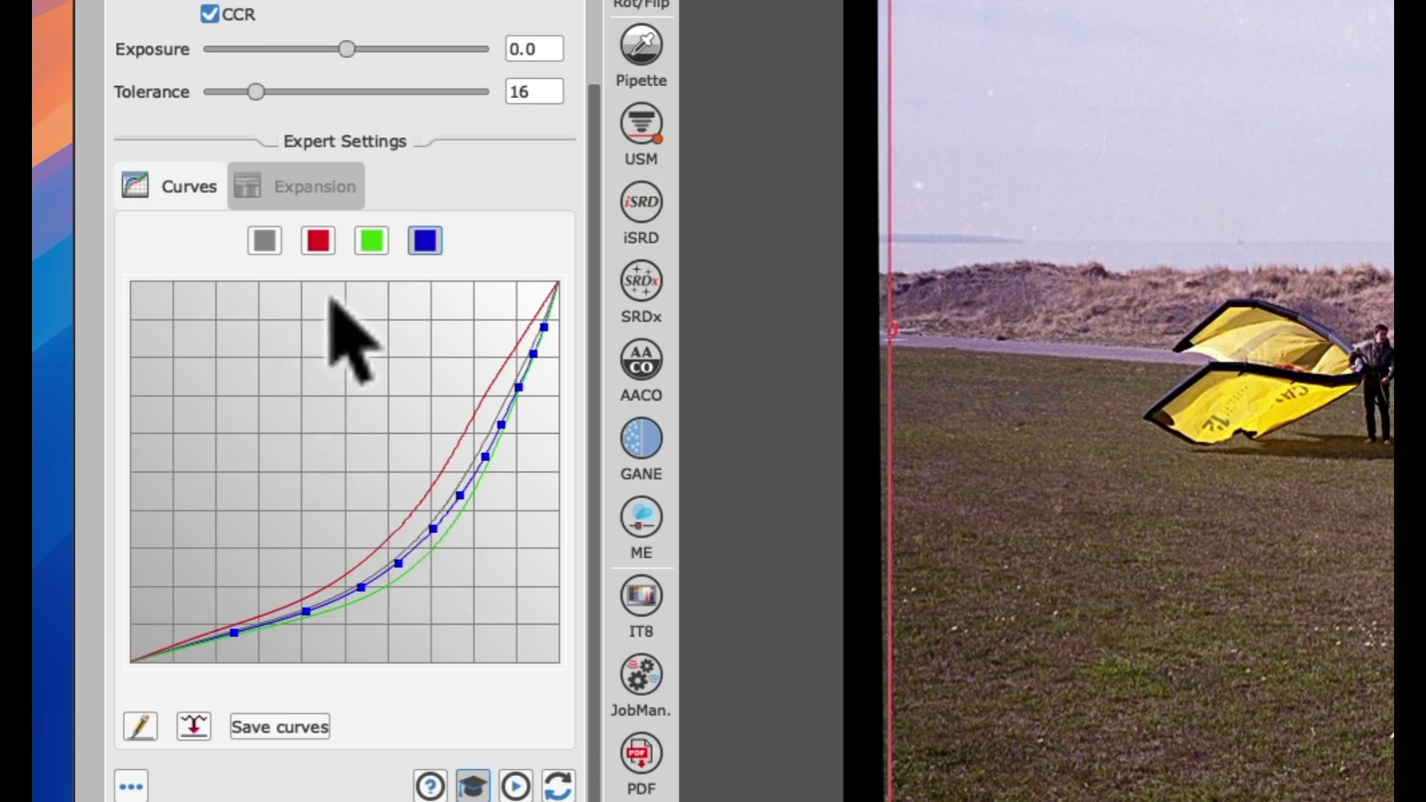
pyautogui.click(319, 245)
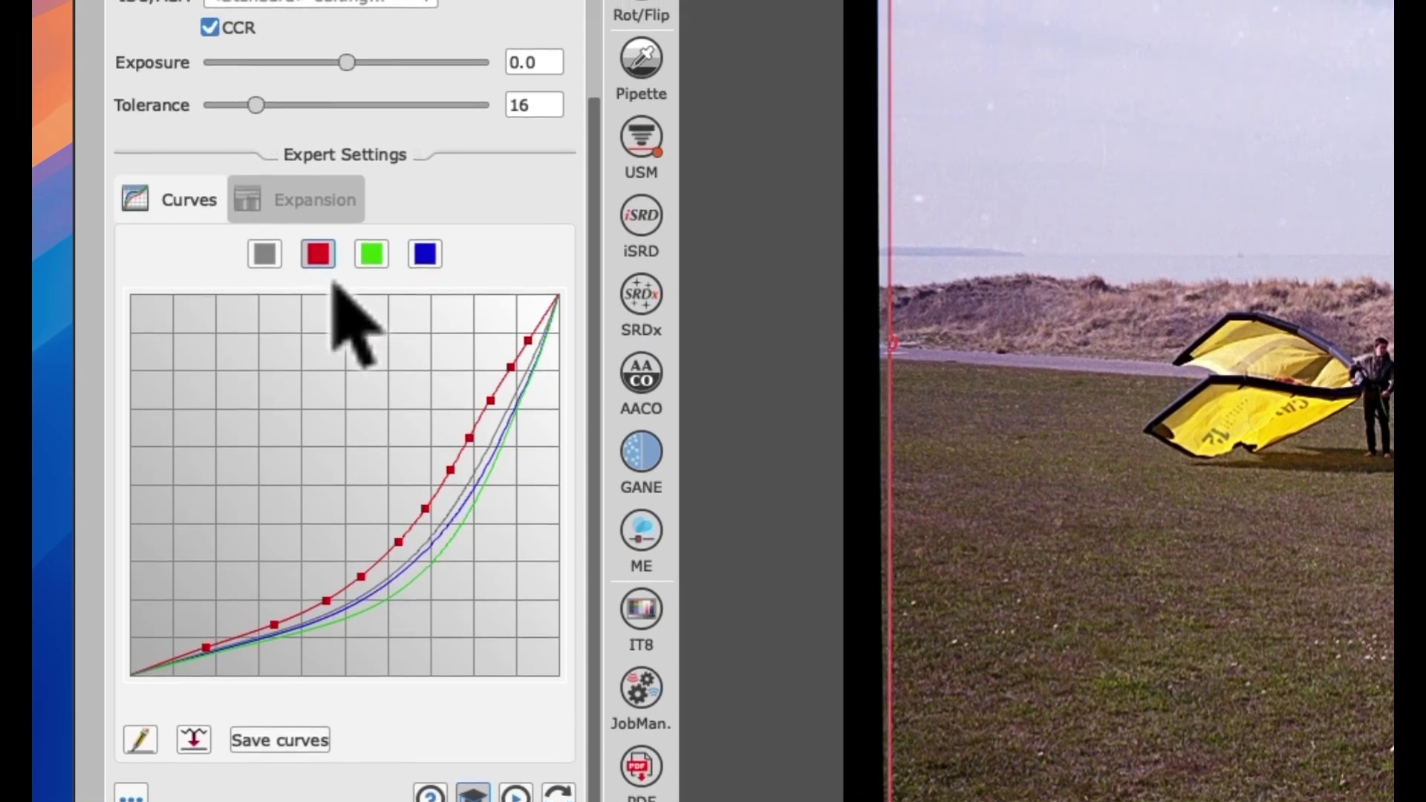
pyautogui.click(373, 264)
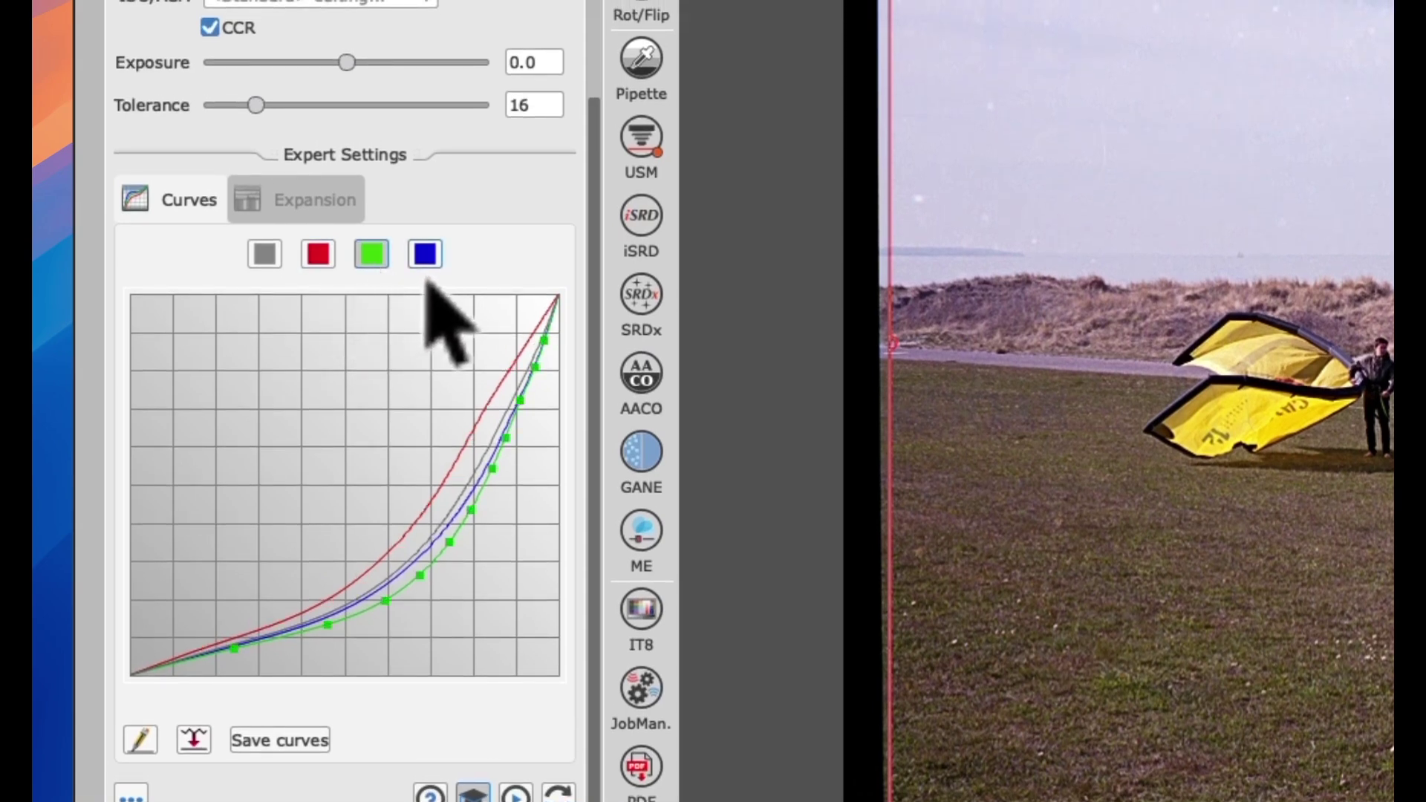
pyautogui.click(429, 264)
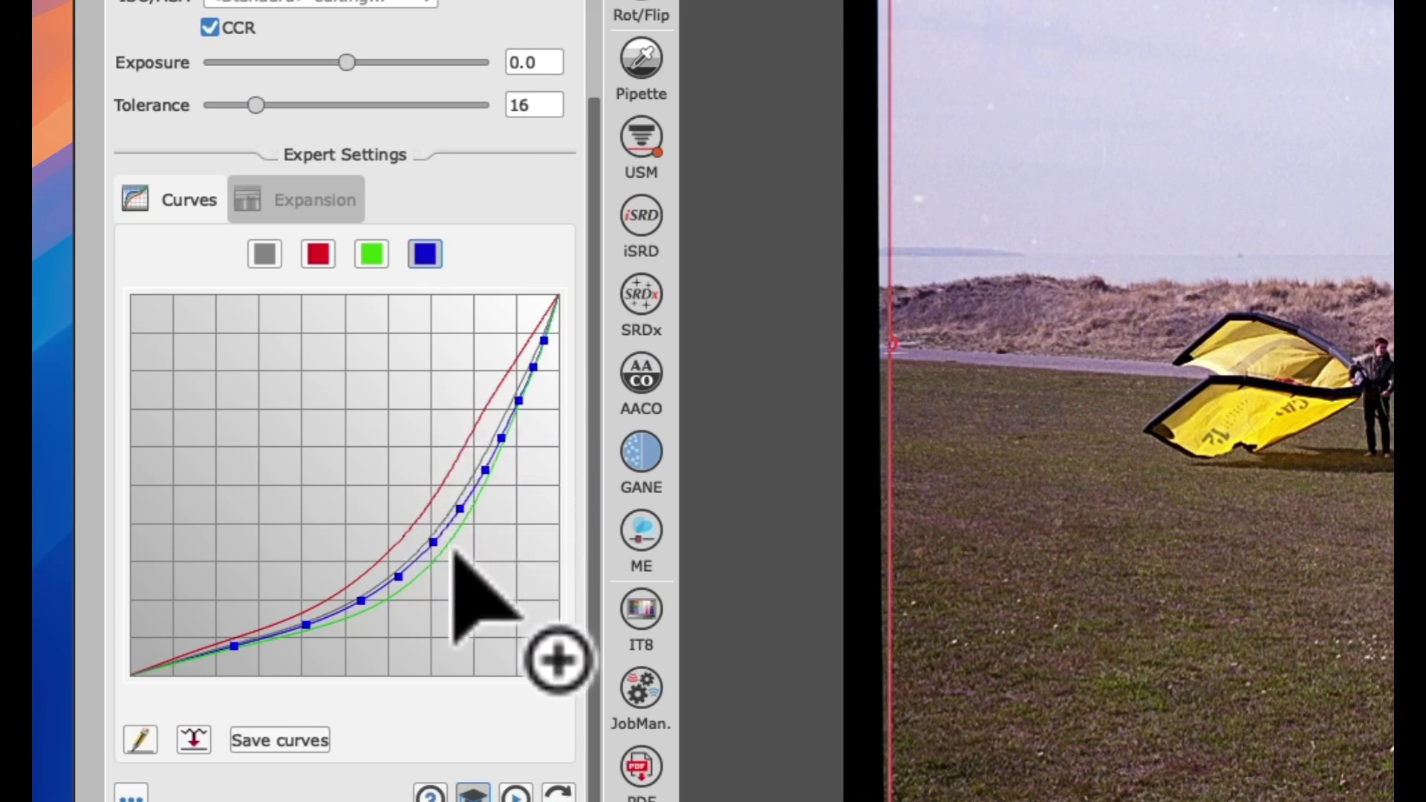
pyautogui.scroll(2, 454, 553)
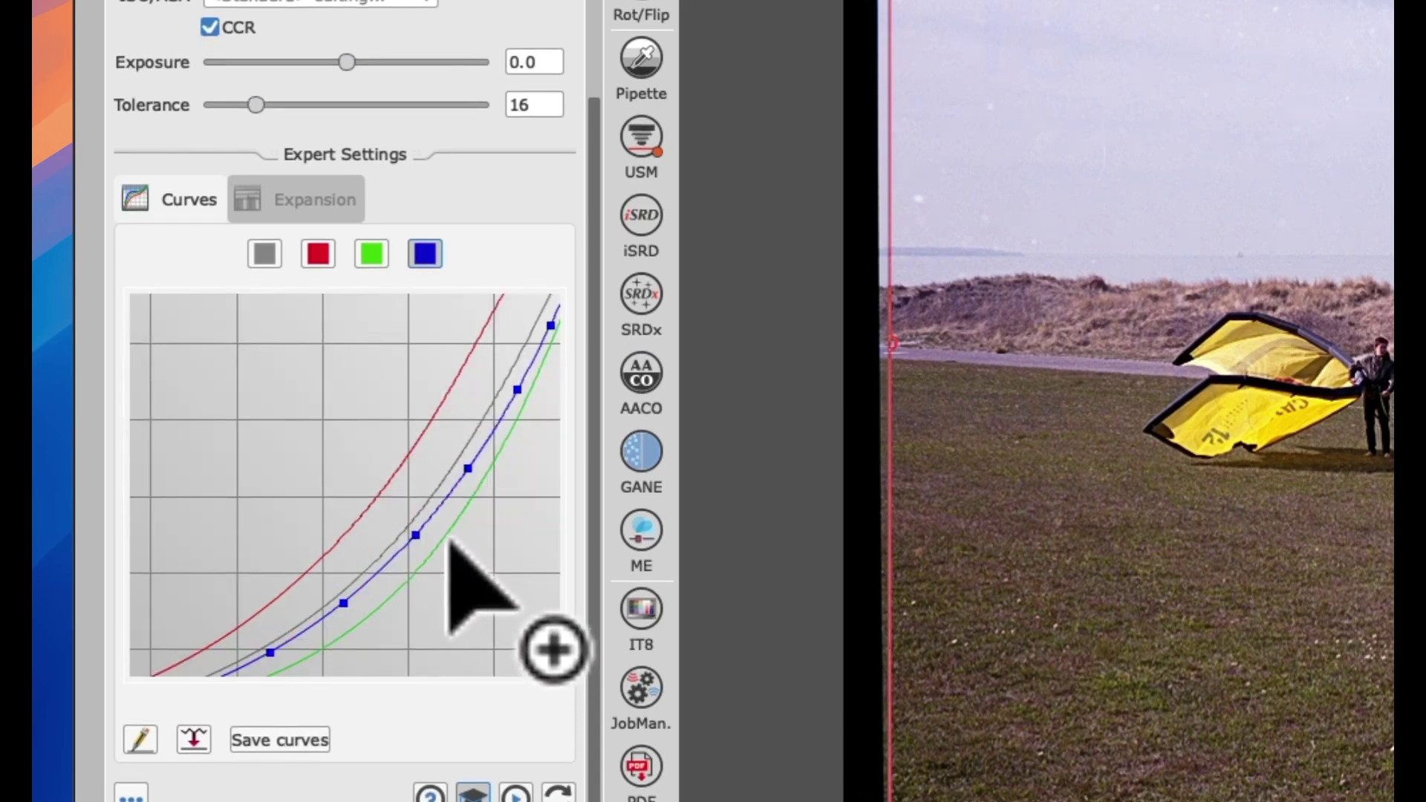
pyautogui.scroll(2, 450, 544)
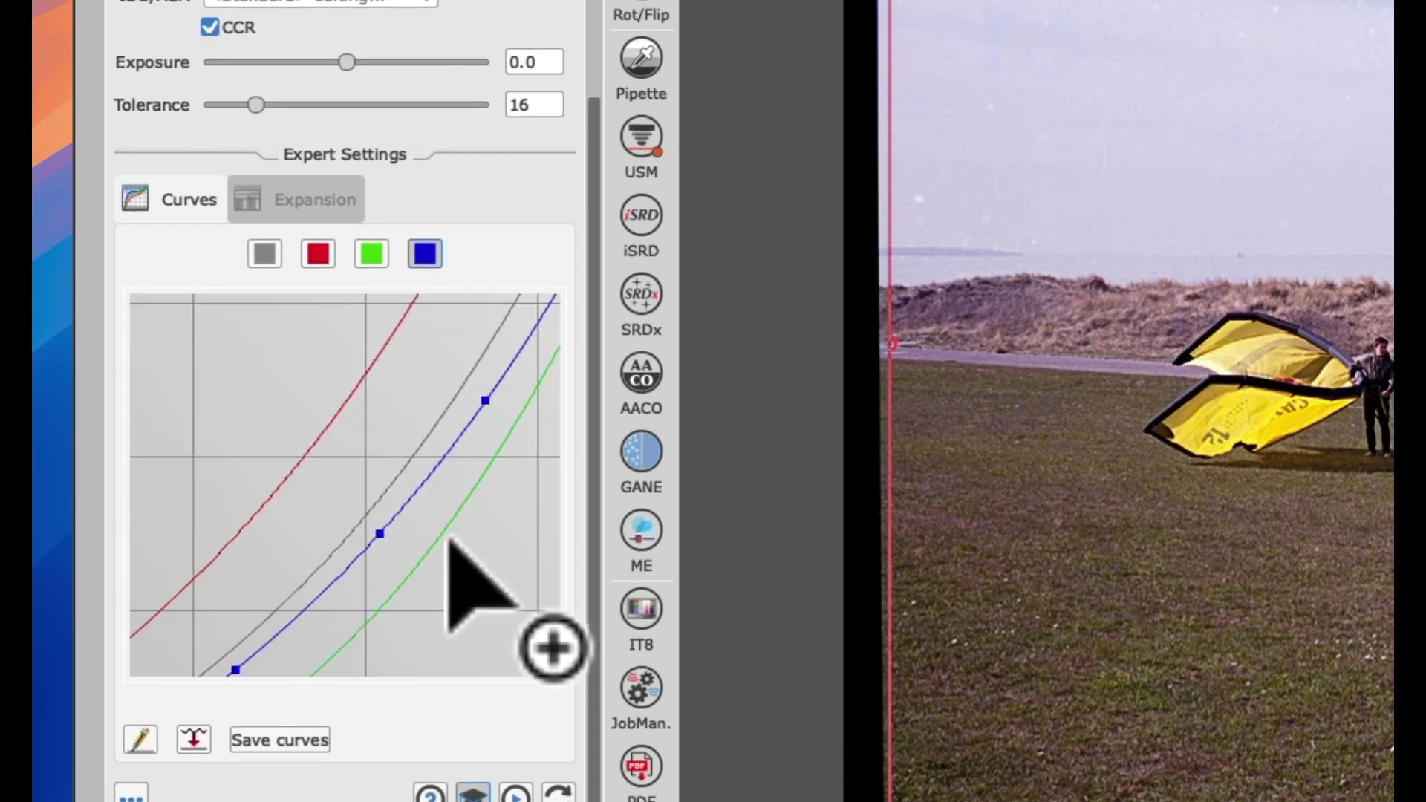
pyautogui.scroll(-4, 447, 540)
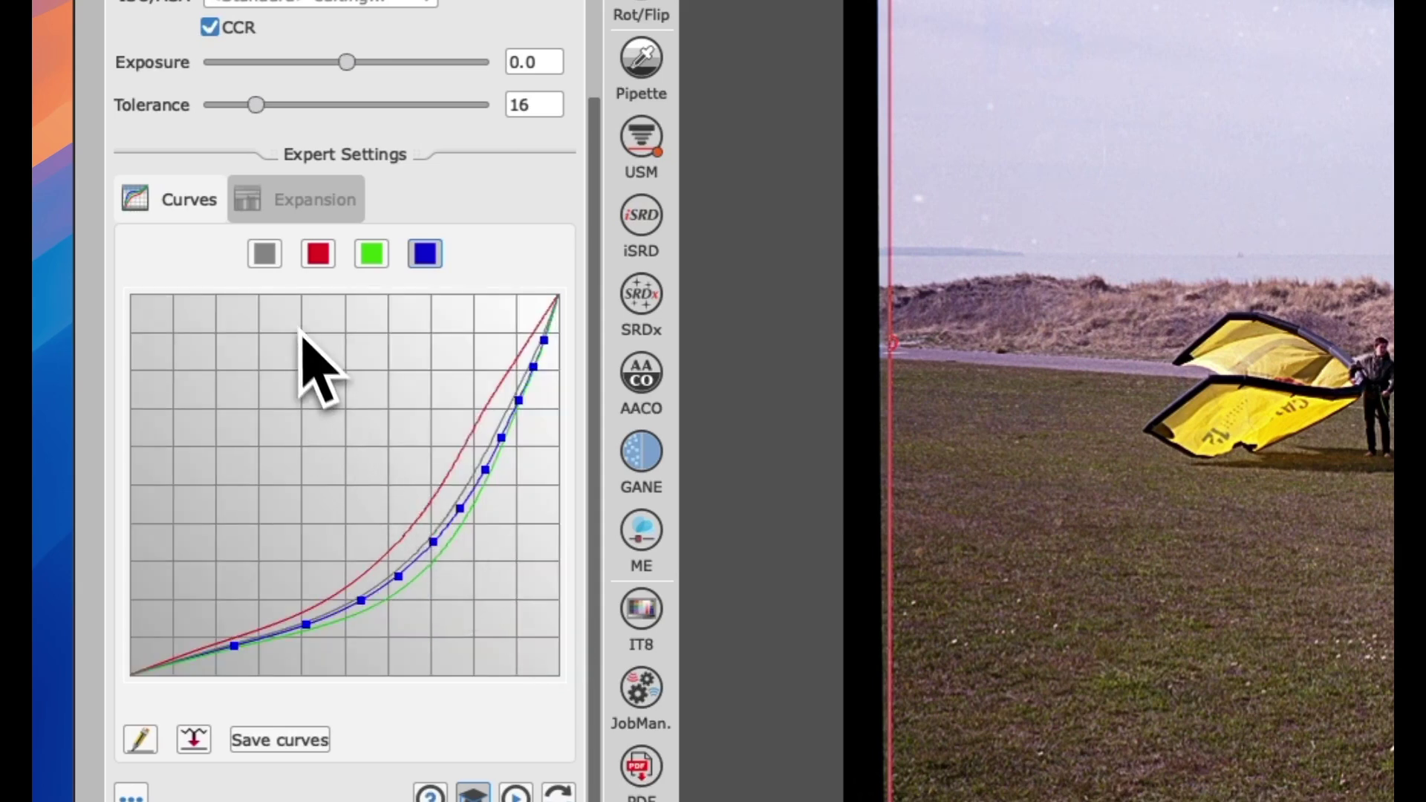
# On the grey master channel, add a curve point and drag points to lift the curve slightly.
pyautogui.click(272, 267)
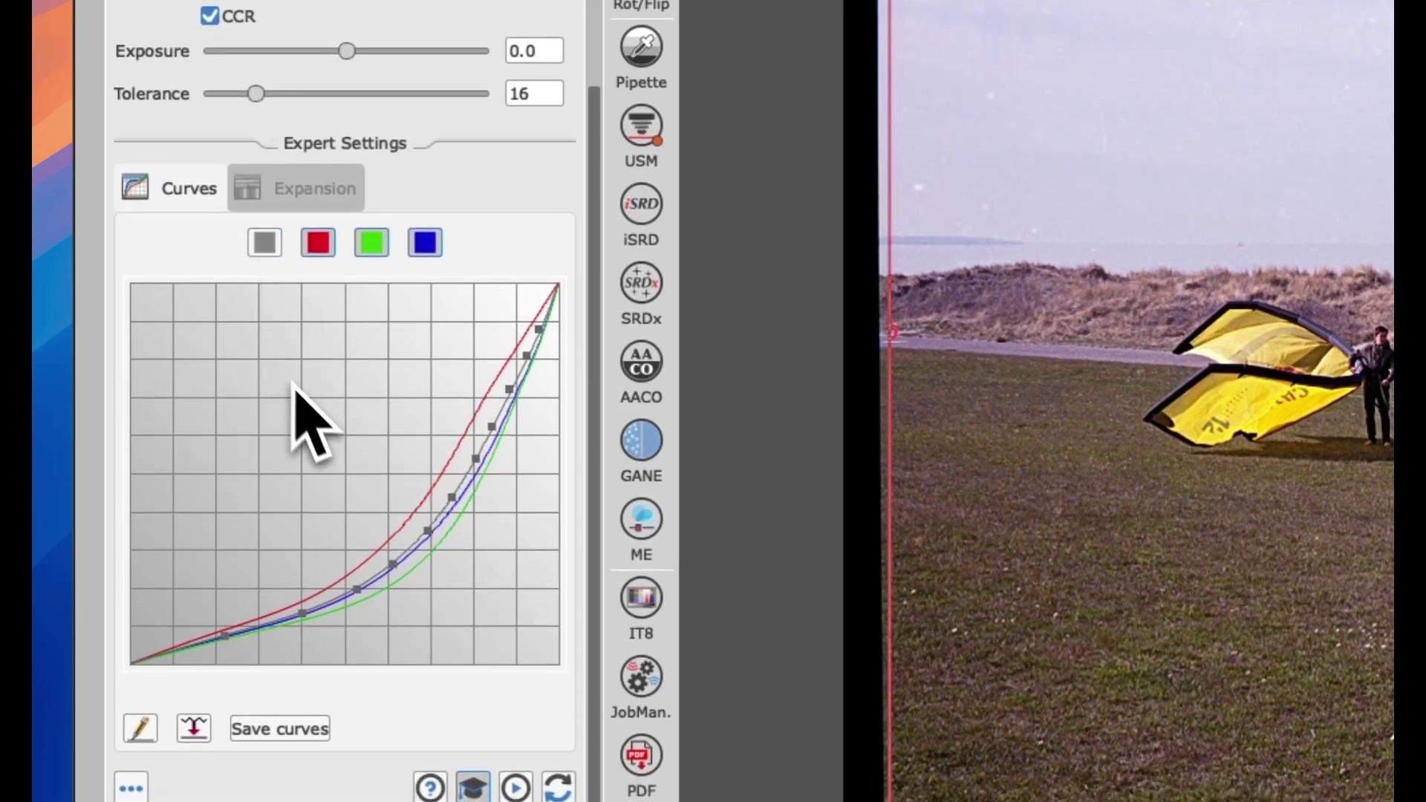
pyautogui.click(428, 530)
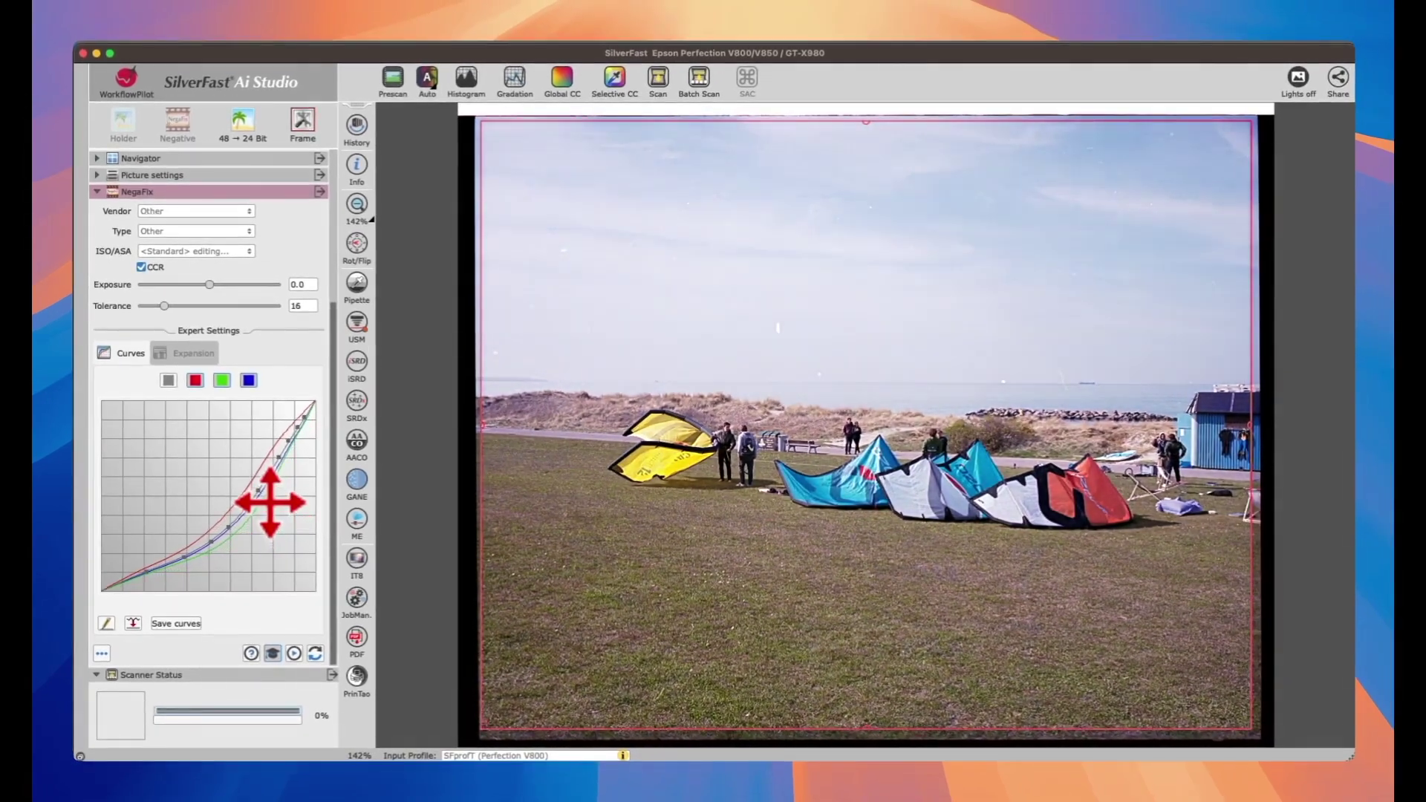
pyautogui.moveTo(270, 502); pyautogui.dragTo(251, 531)
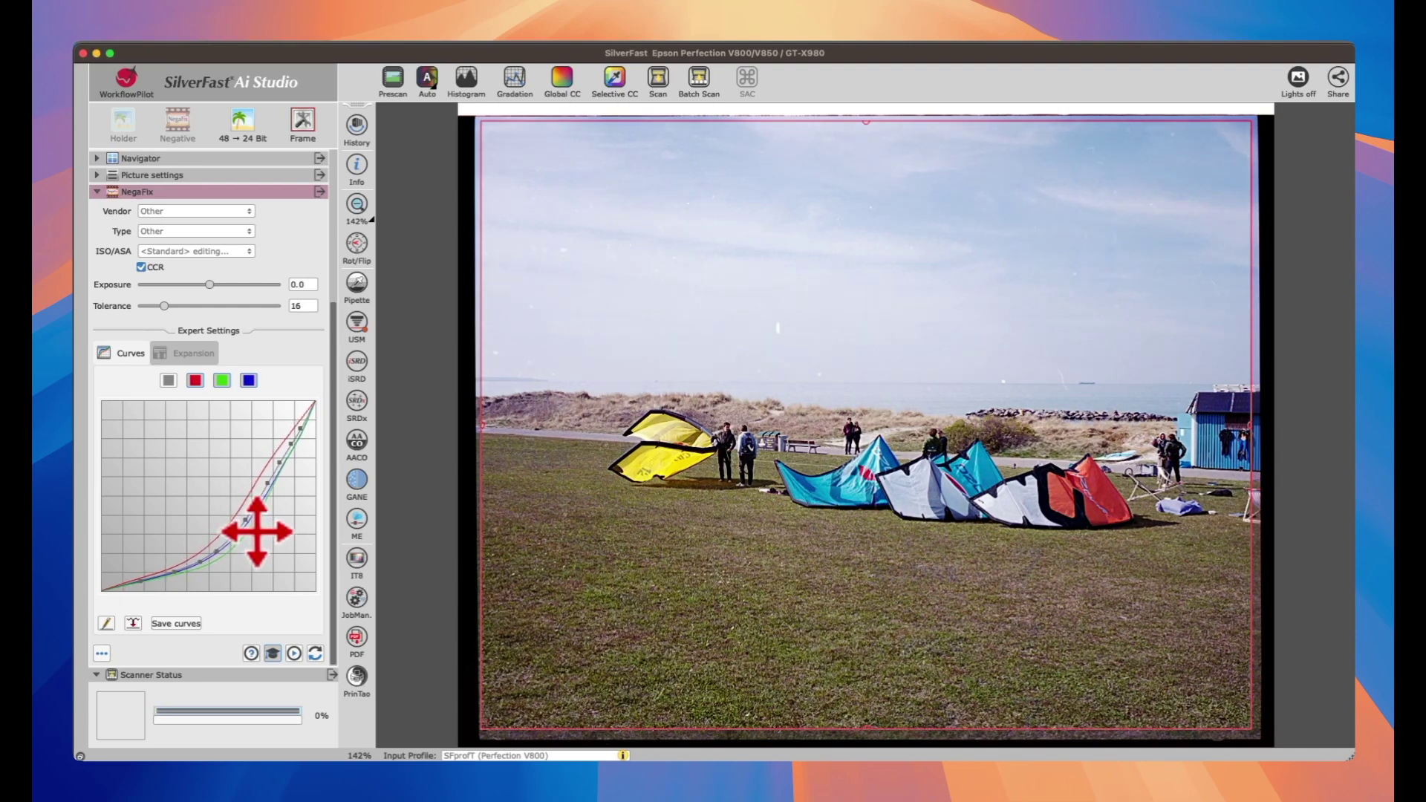
pyautogui.moveTo(257, 530); pyautogui.dragTo(261, 522)
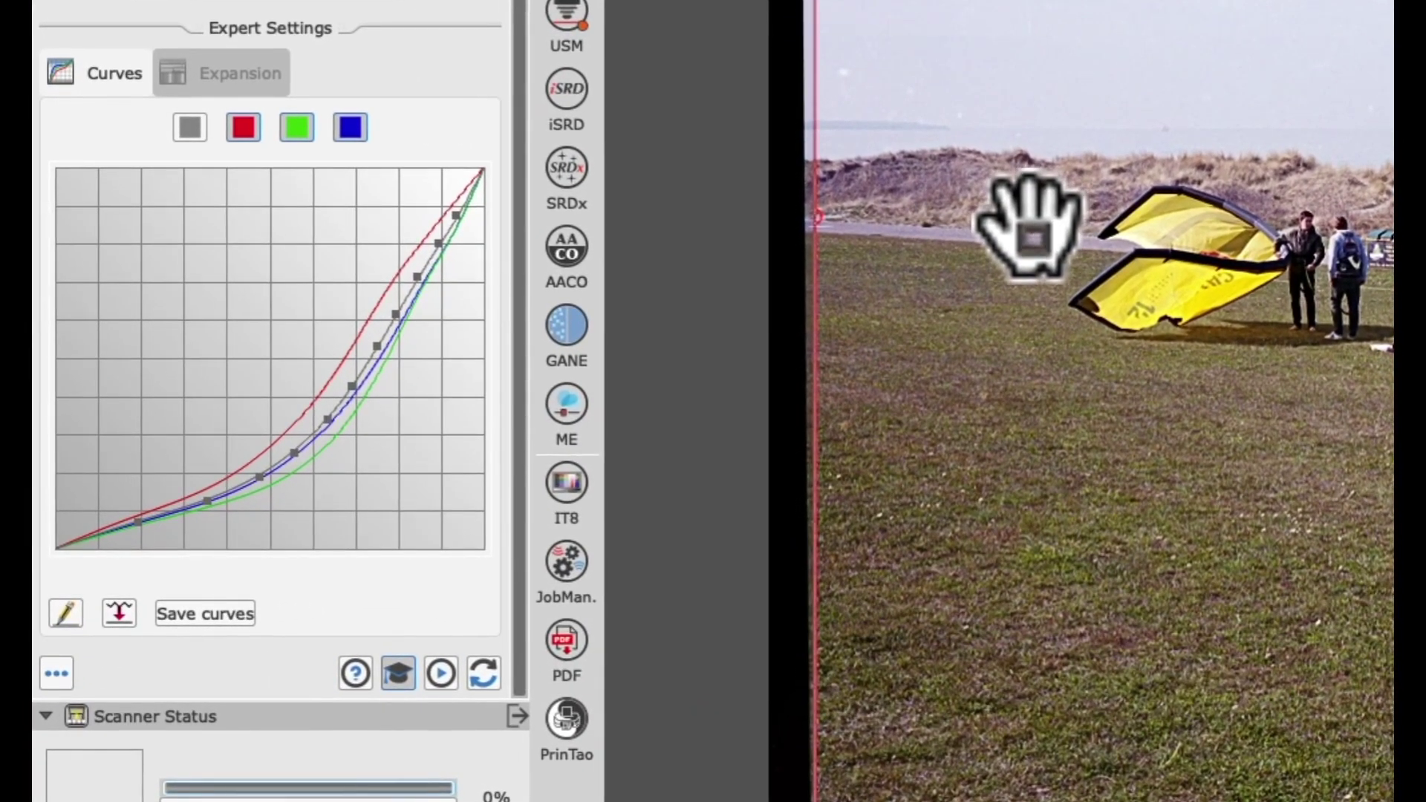
# Show the colour field with red, green and blue marker lines, then raise the master midtone point.
pyautogui.click(1028, 226)
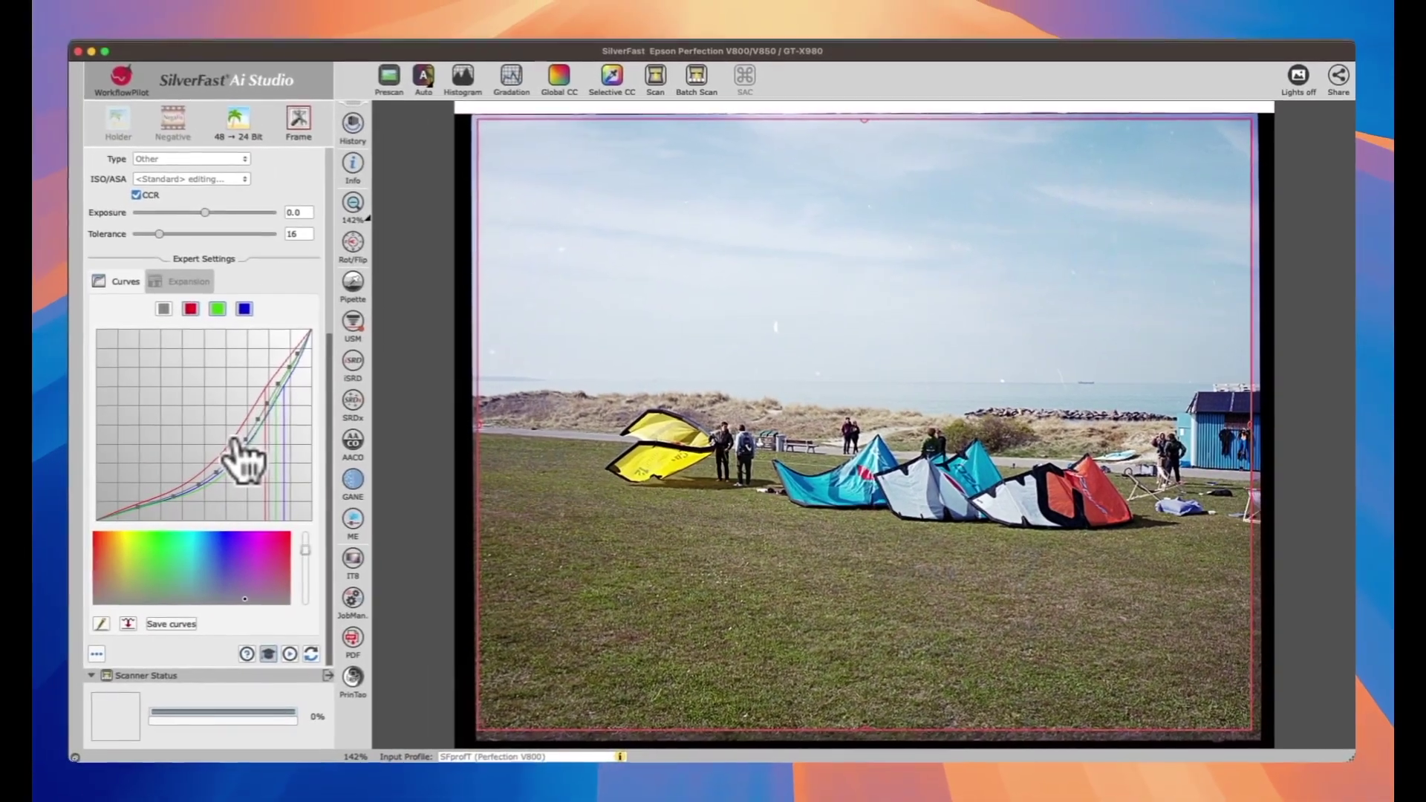
pyautogui.moveTo(239, 453); pyautogui.dragTo(239, 446)
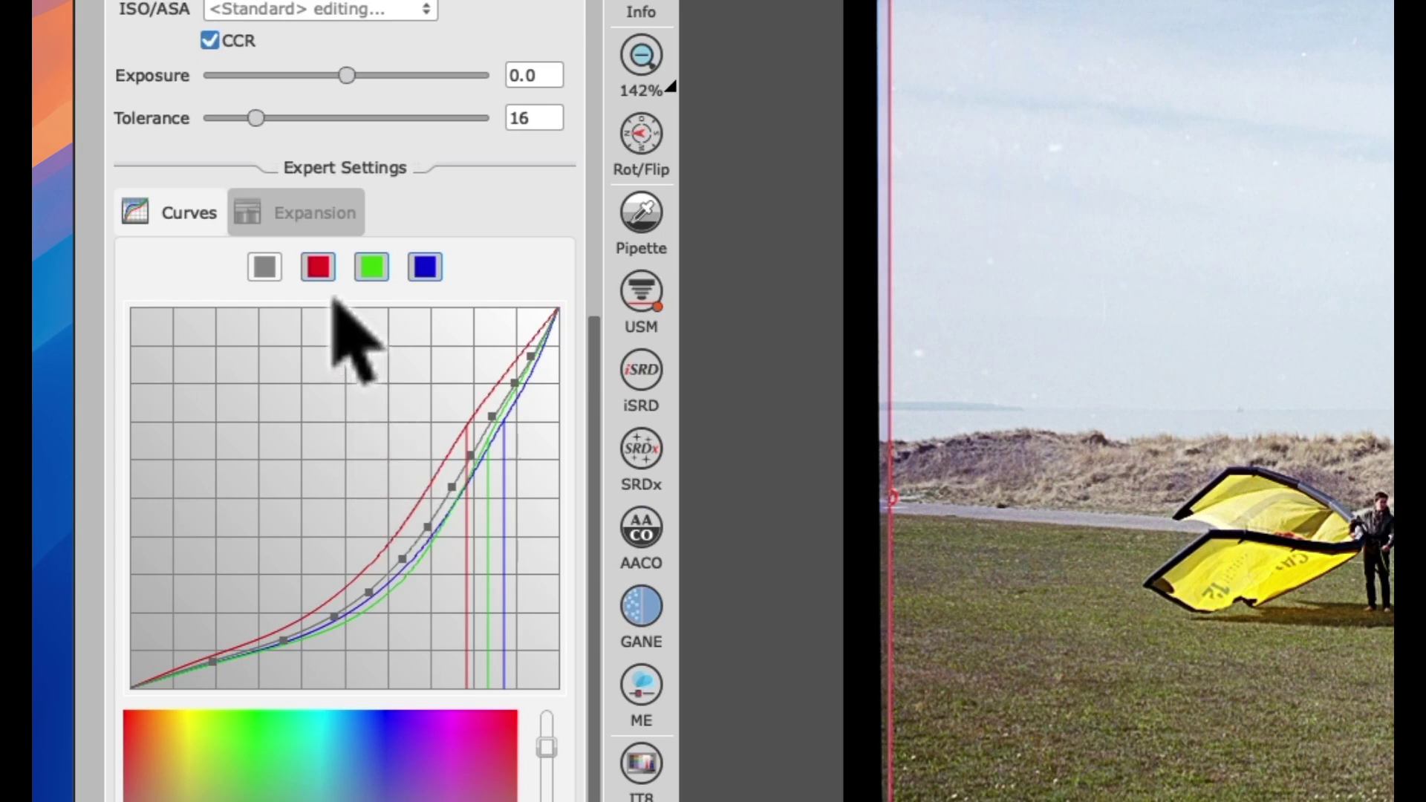
# Lift a point on the red curve in the zoomed graph, then zoom back out.
pyautogui.click(321, 276)
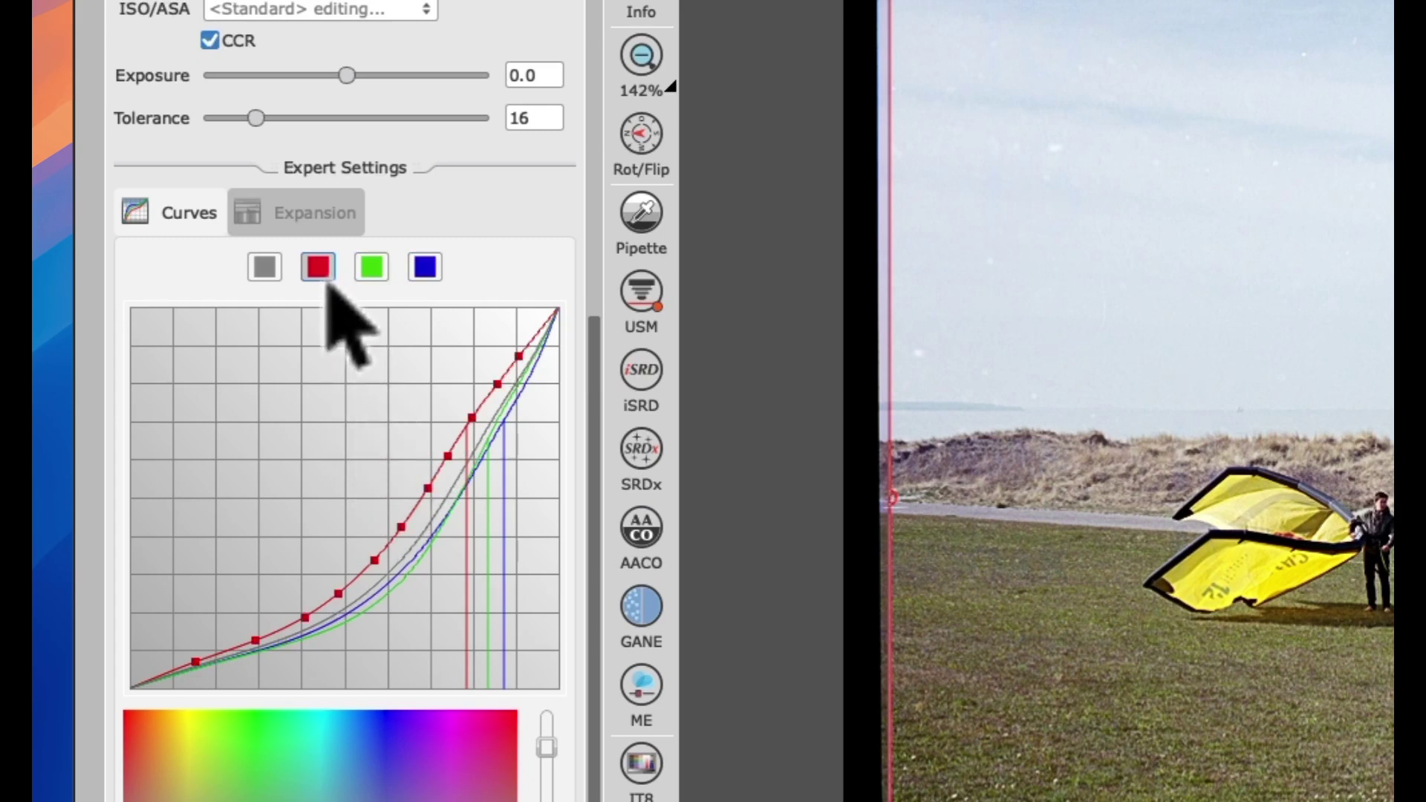
pyautogui.keyDown('super'); pyautogui.click(399, 537); pyautogui.keyUp('super')
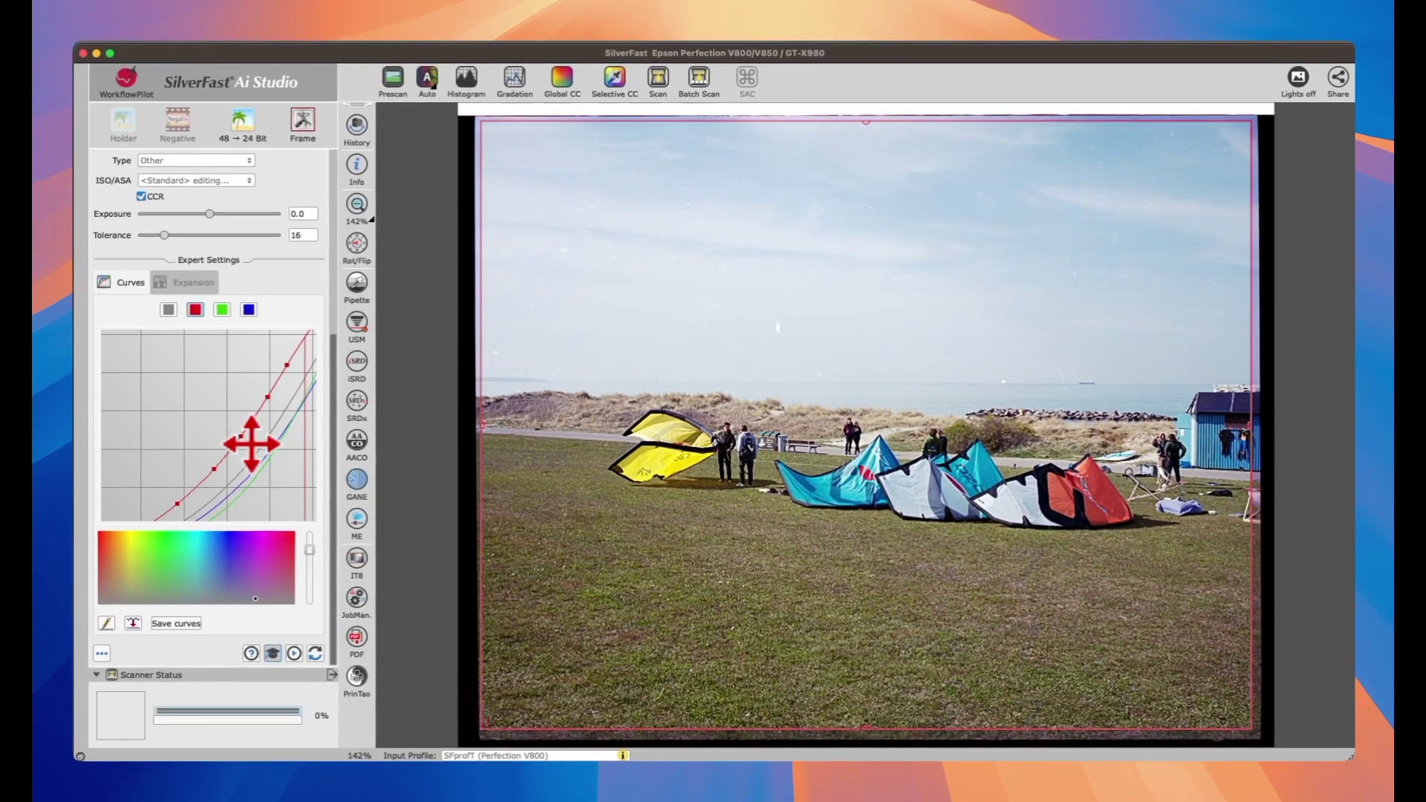
pyautogui.moveTo(251, 444); pyautogui.dragTo(251, 439)
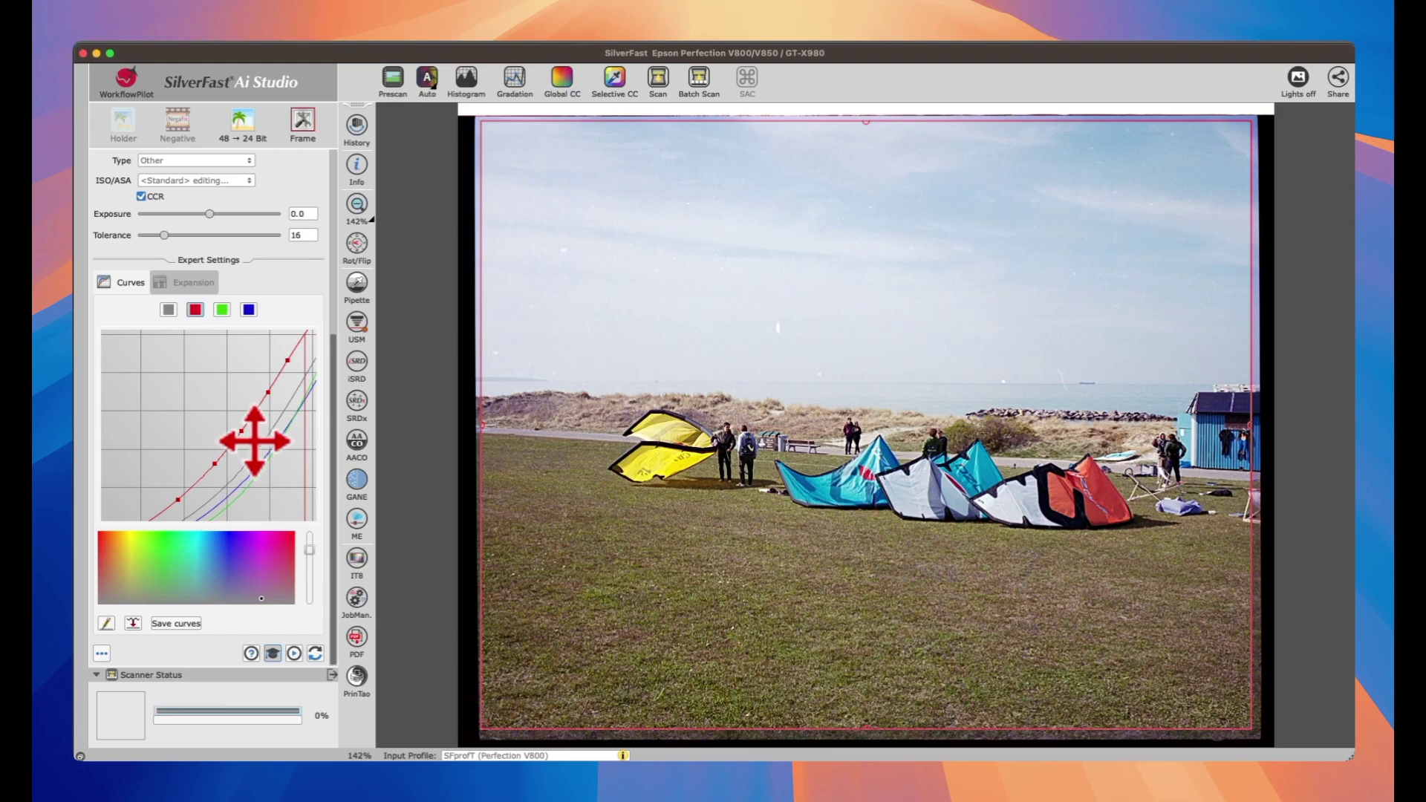
pyautogui.click(254, 441)
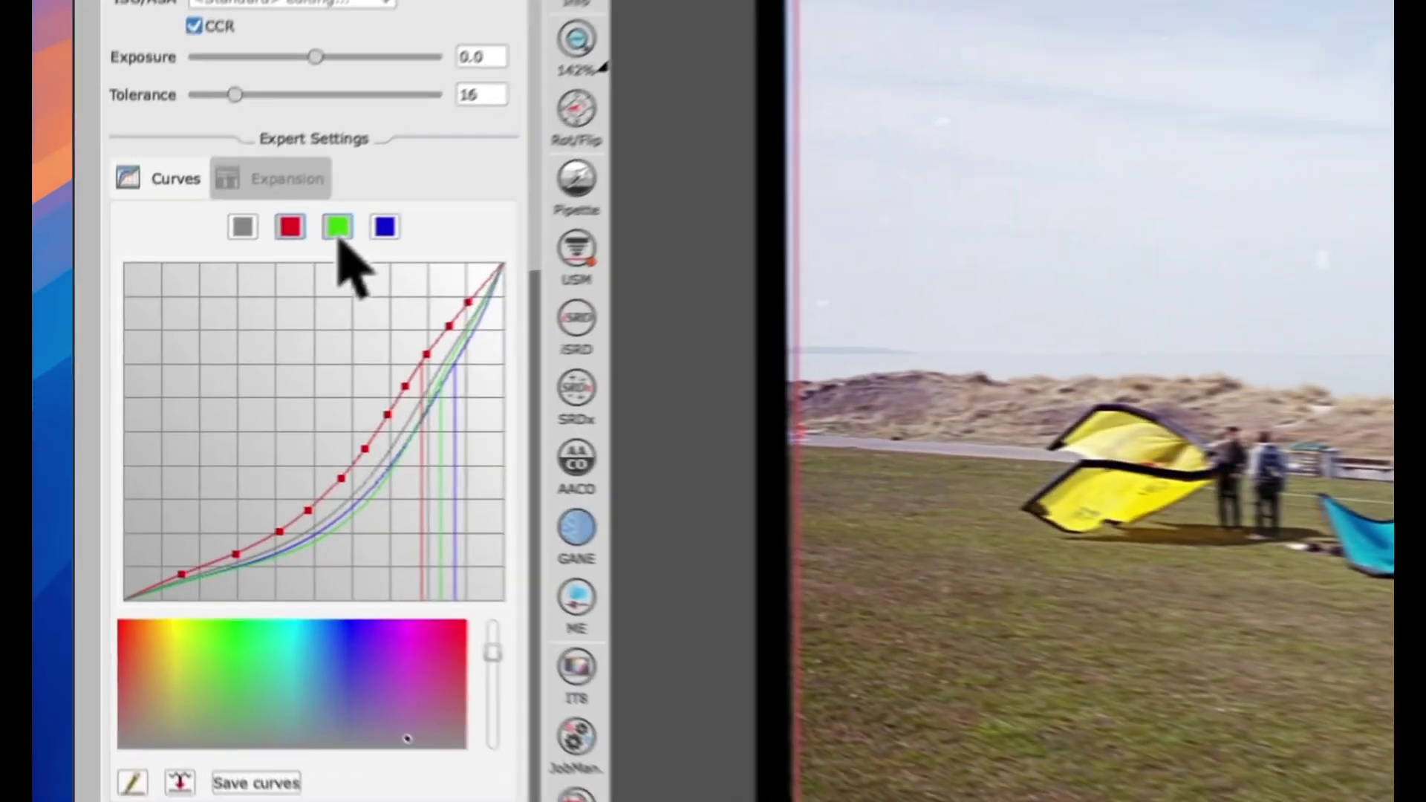
# Raise the two lowest shadow points of the green curve in the zoomed graph.
pyautogui.click(222, 315)
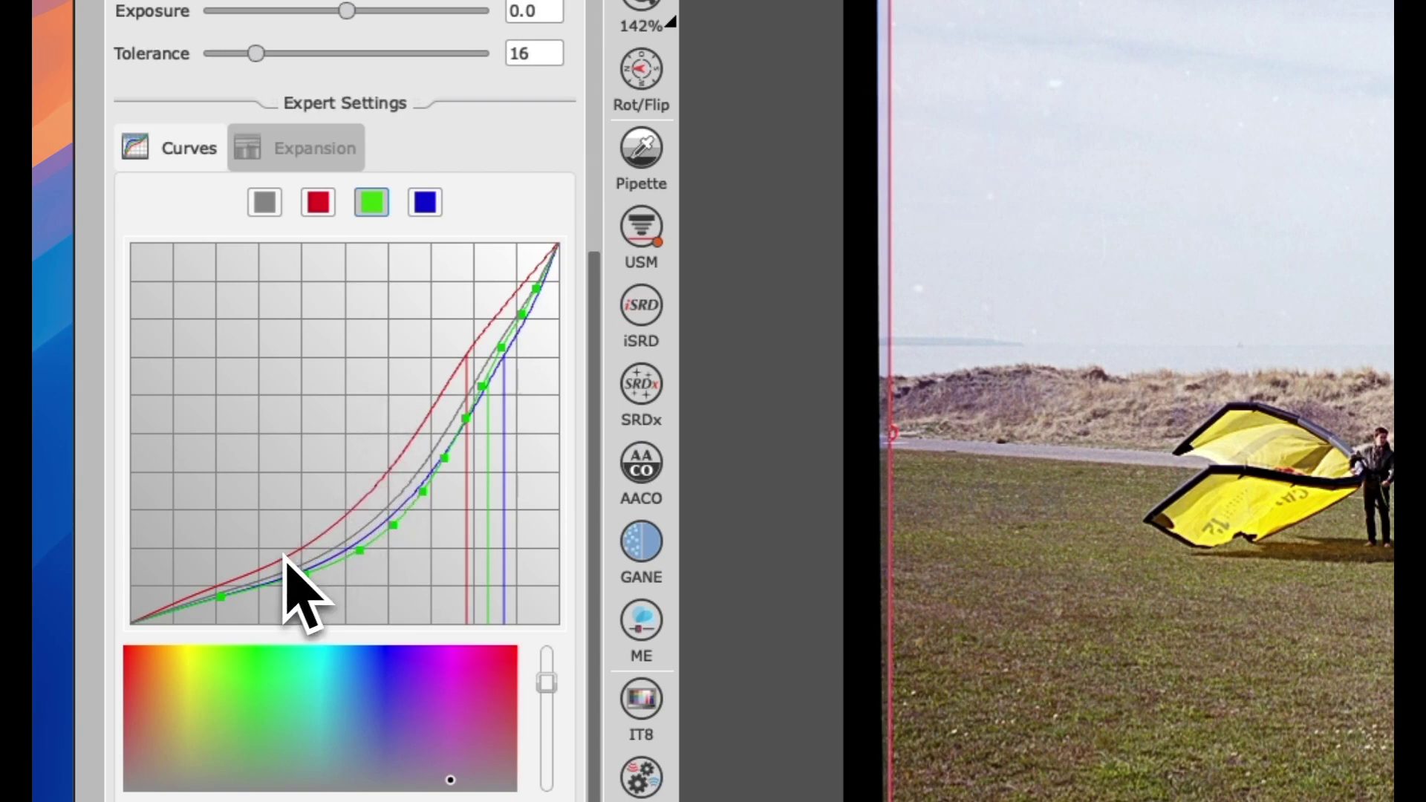
pyautogui.click(224, 606)
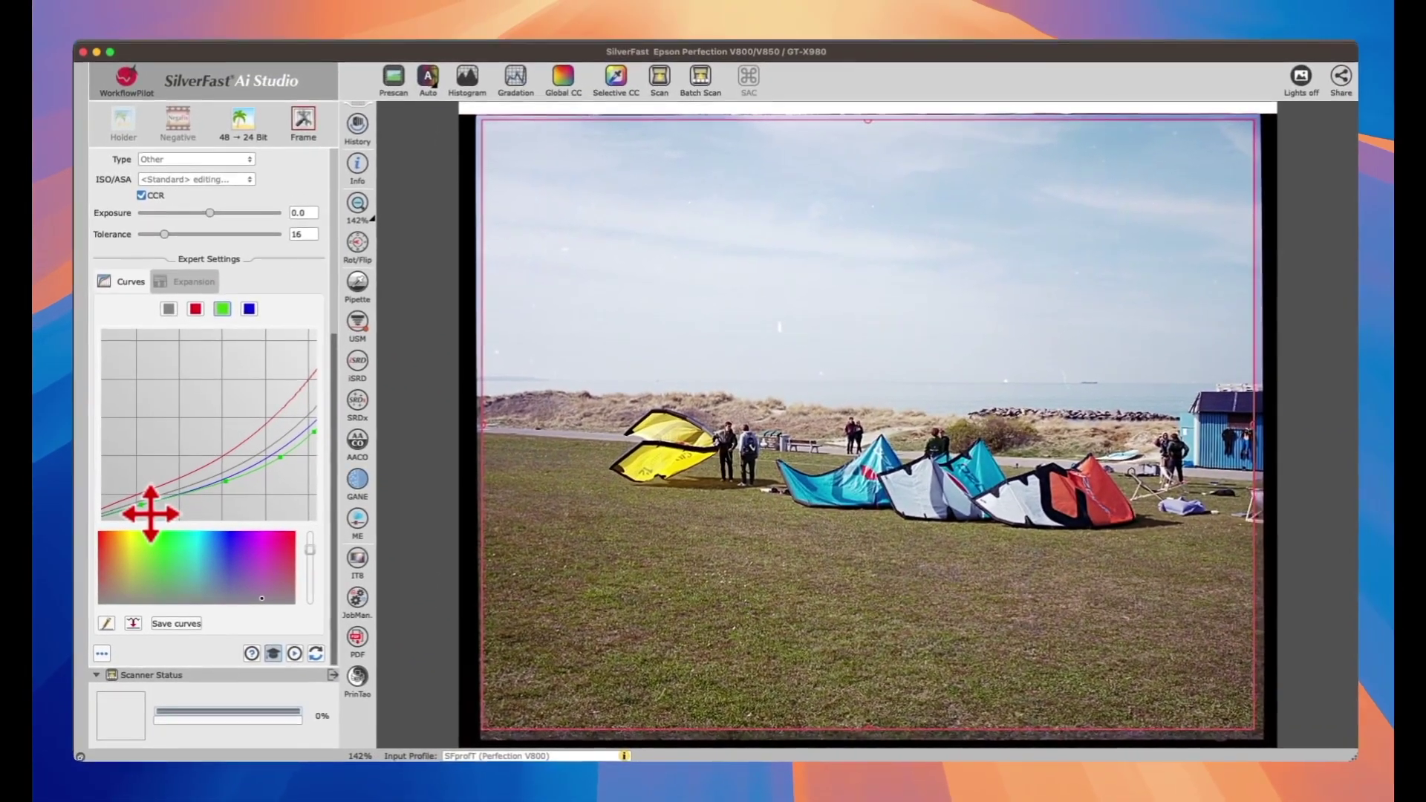
pyautogui.moveTo(151, 513); pyautogui.dragTo(151, 511)
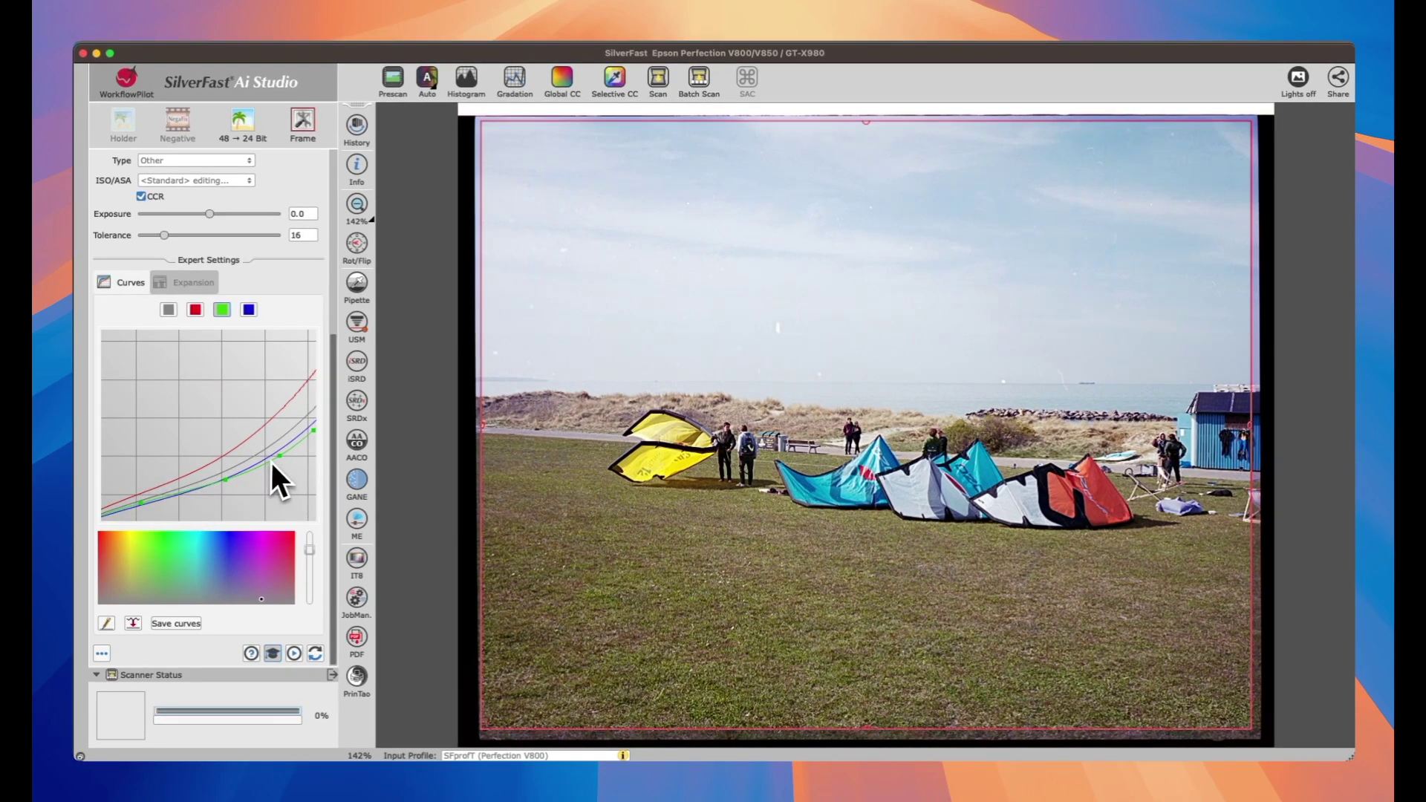
pyautogui.moveTo(287, 465); pyautogui.dragTo(286, 475)
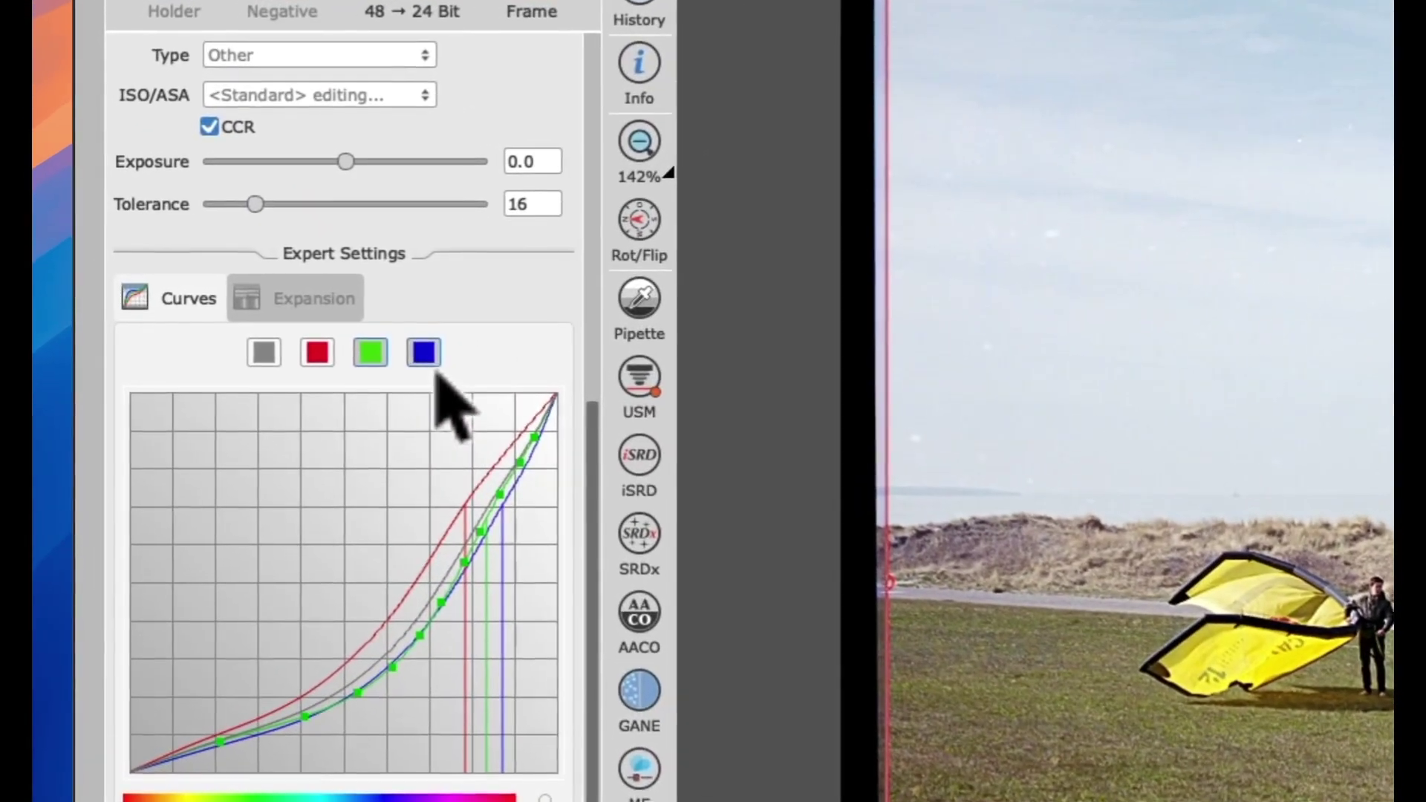
# Adjust the blue curve and return the graph to its full range.
pyautogui.click(427, 358)
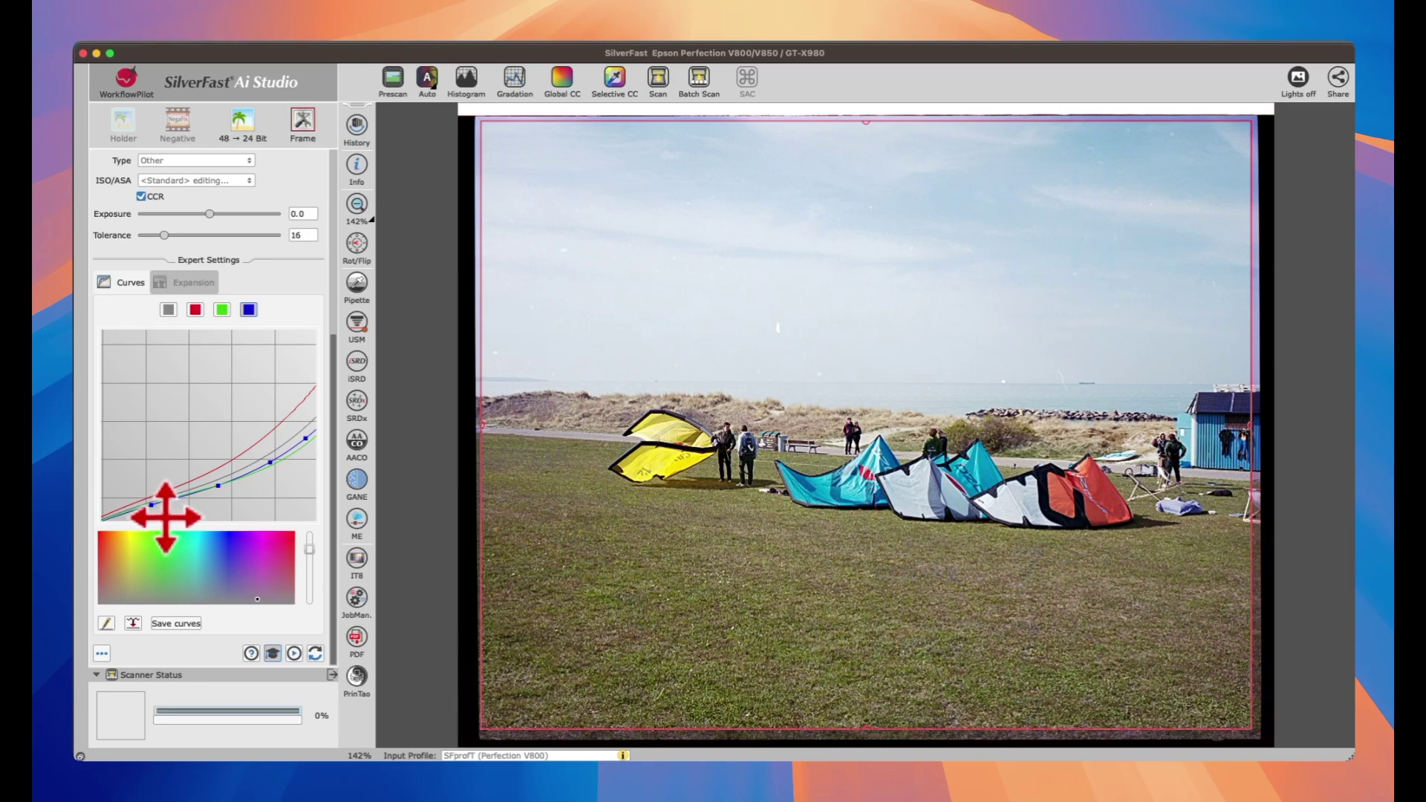
pyautogui.click(178, 449)
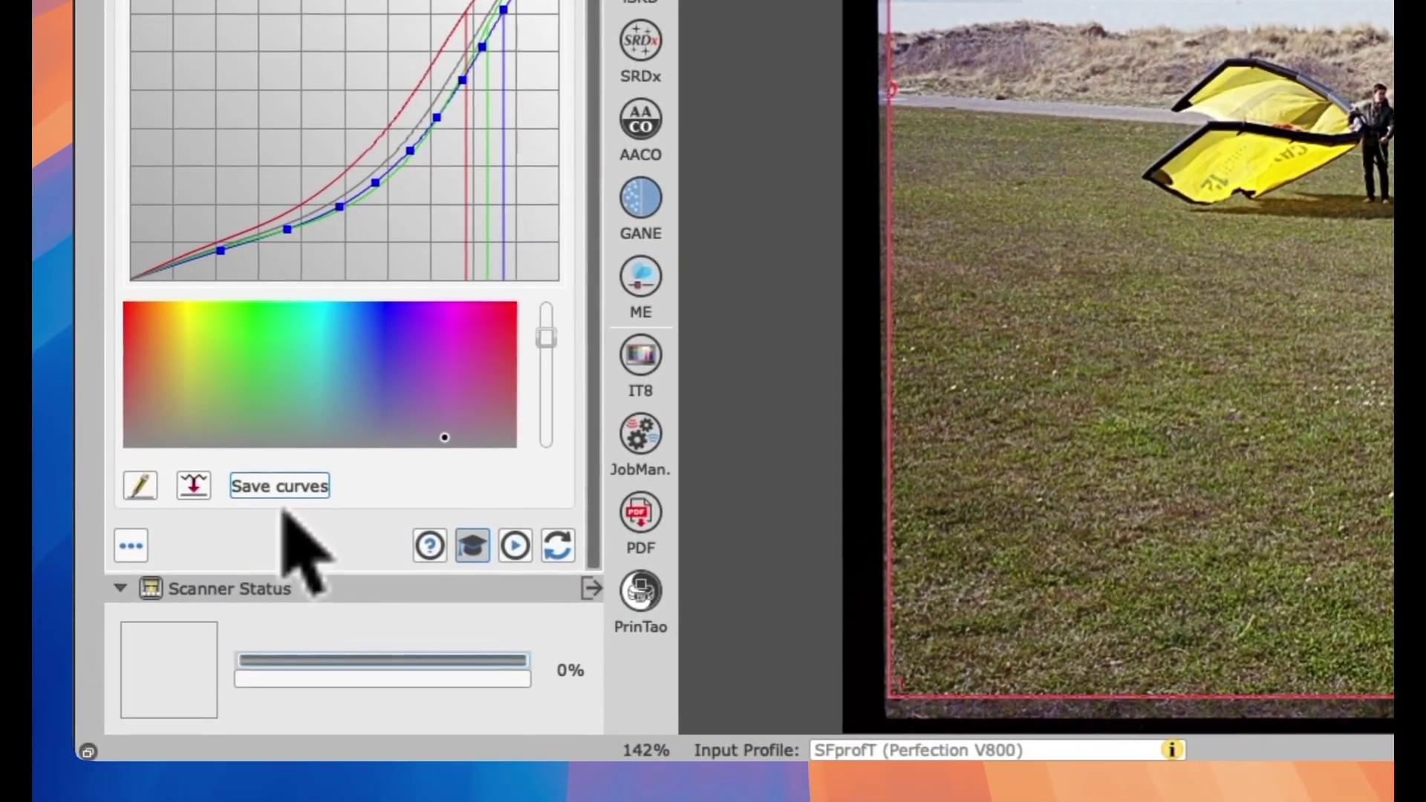
# Bring up the Save curves dialog, which proposes the film name '<Standard> edited'.
pyautogui.click(273, 496)
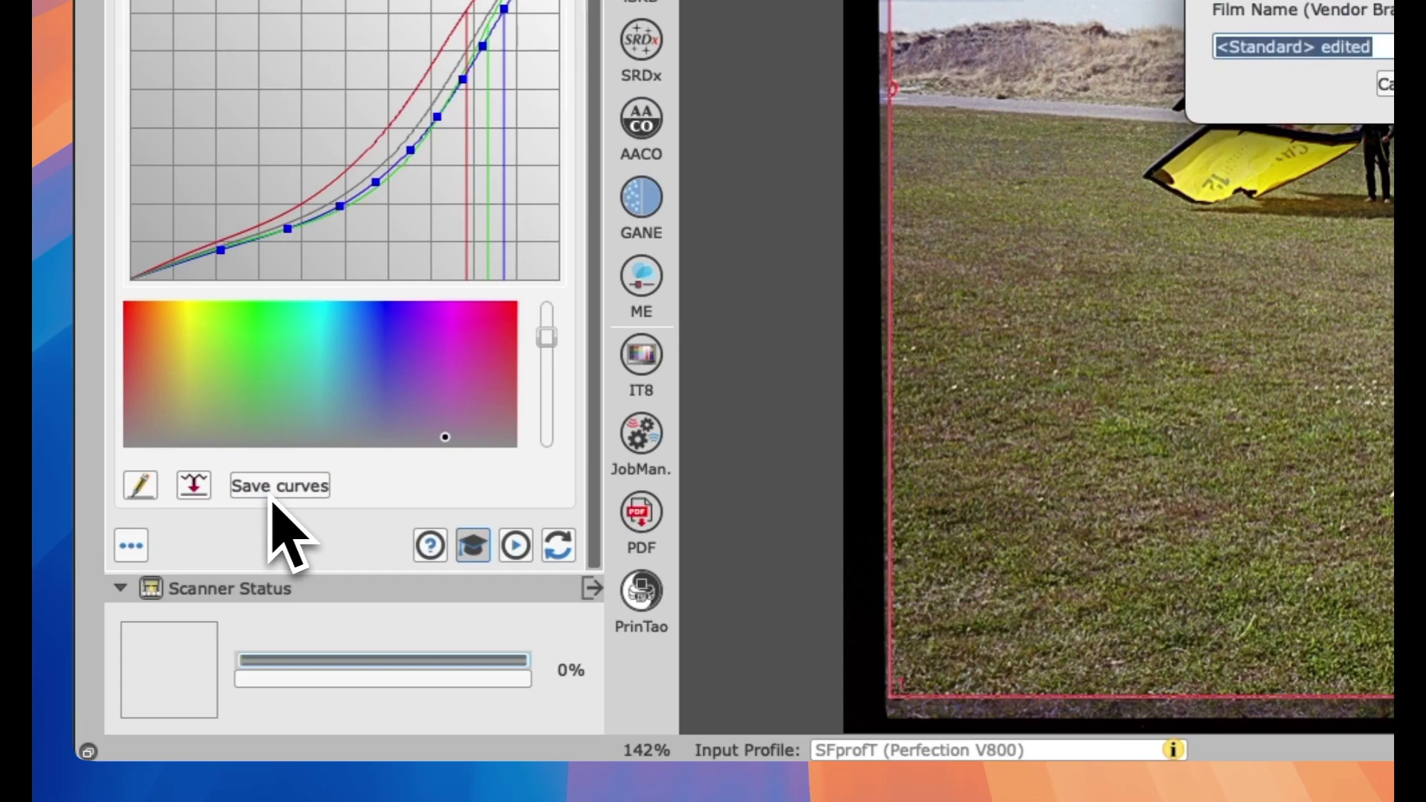